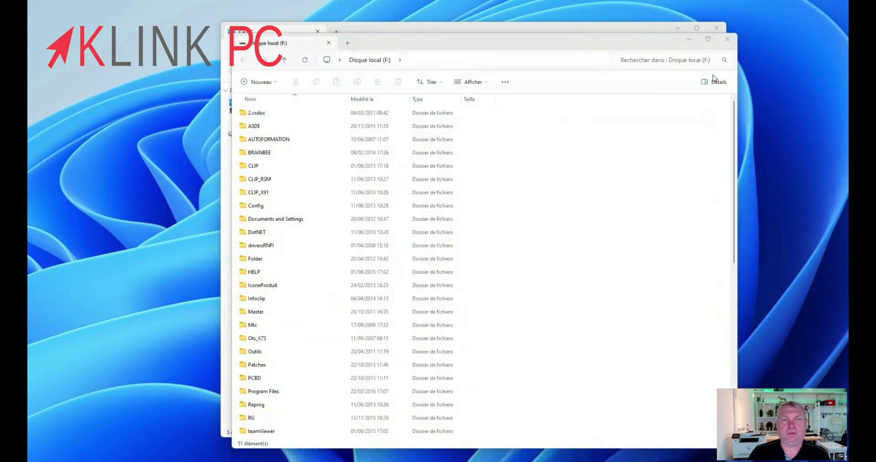
# Step: Examine the folders stored on the Disque local (F:) drive and return to the list of drives
pyautogui.click(688, 39)
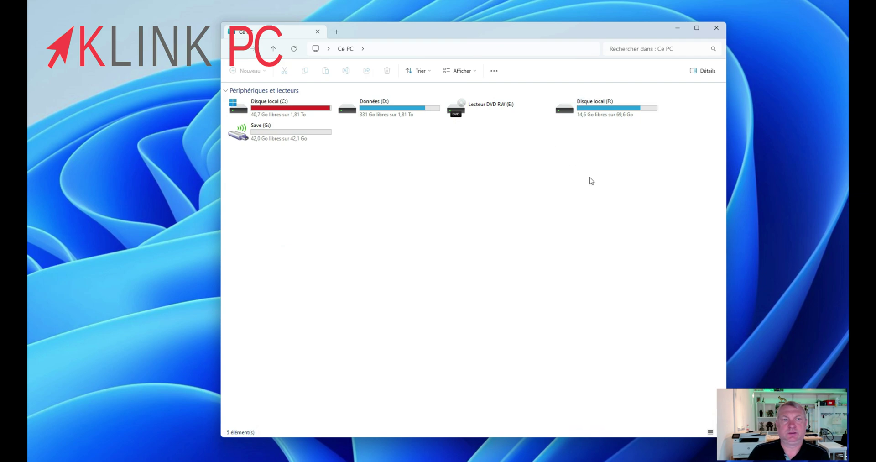
pyautogui.doubleClick(595, 117)
pyautogui.scroll(-5, 505, 196)
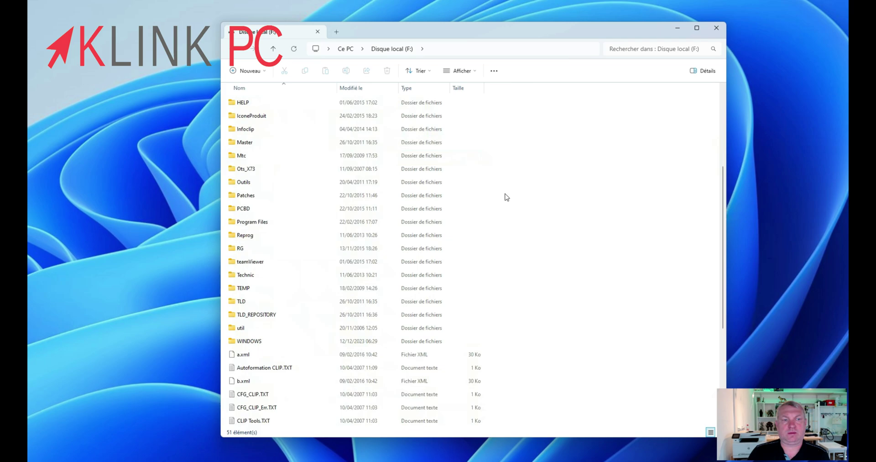
pyautogui.scroll(4, 505, 195)
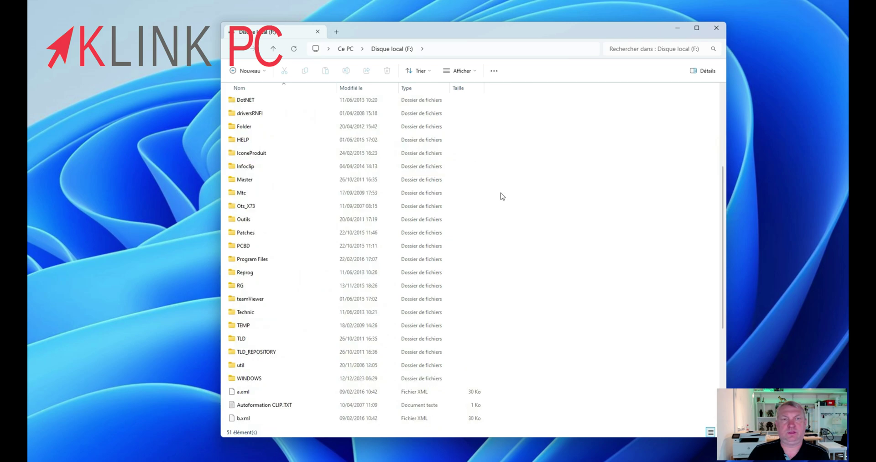
pyautogui.click(272, 54)
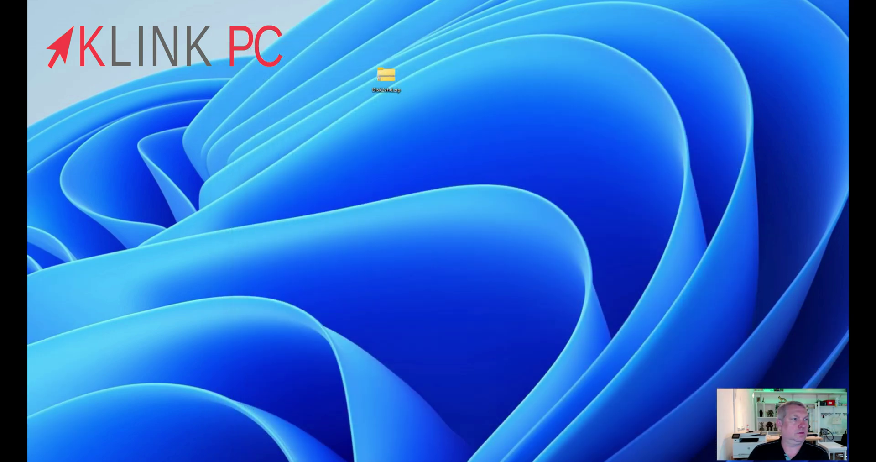
# Step: Place the Disk2vhd folder on the desktop beside its archive and run disk2vhd64.exe from it with administrator permission
pyautogui.moveTo(349, 193); pyautogui.dragTo(459, 117)
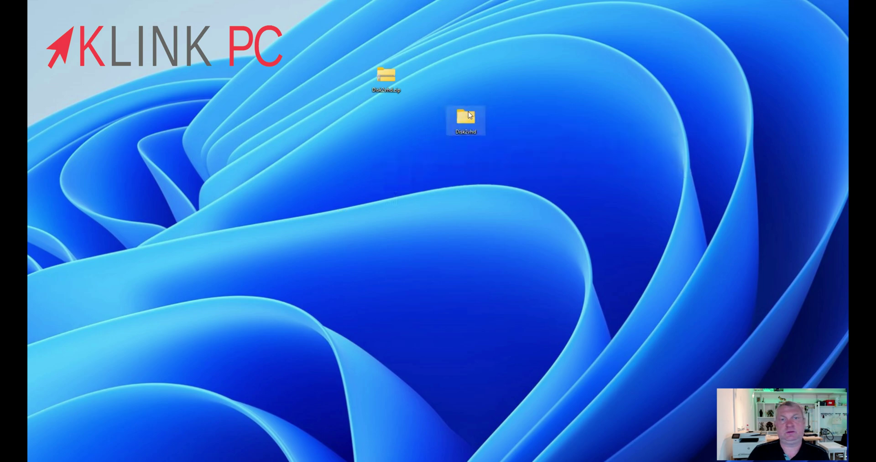
pyautogui.doubleClick(459, 117)
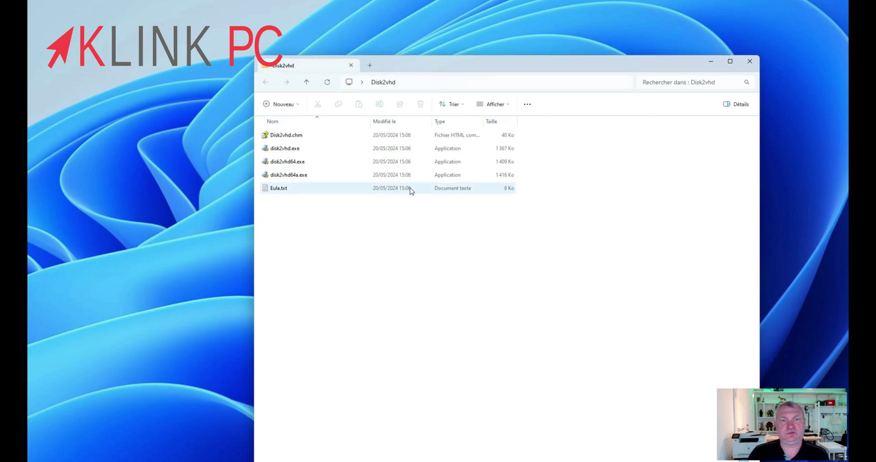
pyautogui.doubleClick(343, 163)
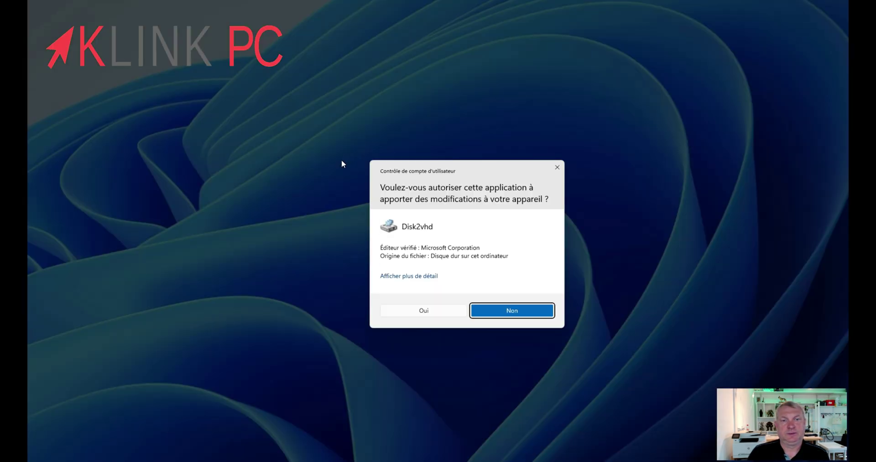
pyautogui.click(423, 310)
pyautogui.click(511, 291)
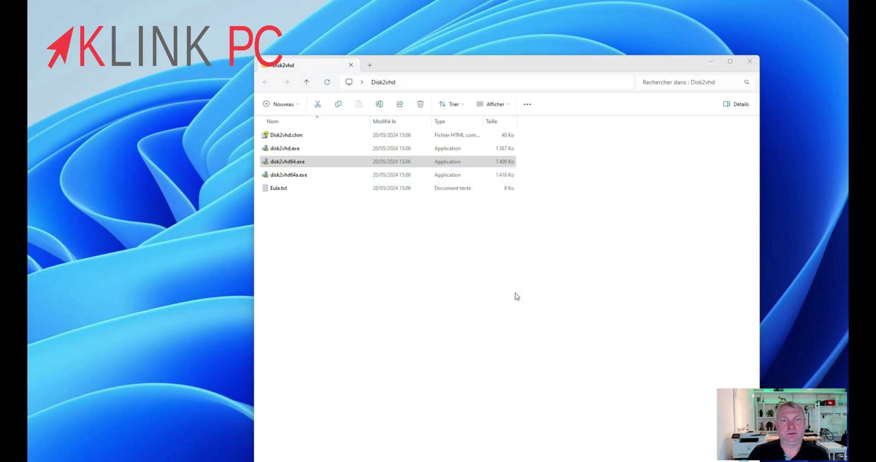
# Step: Include only the F:\ volume in the conversion, enable Prepare for use in Virtual PC and disable Use Vhdx
pyautogui.scroll(-1, 493, 254)
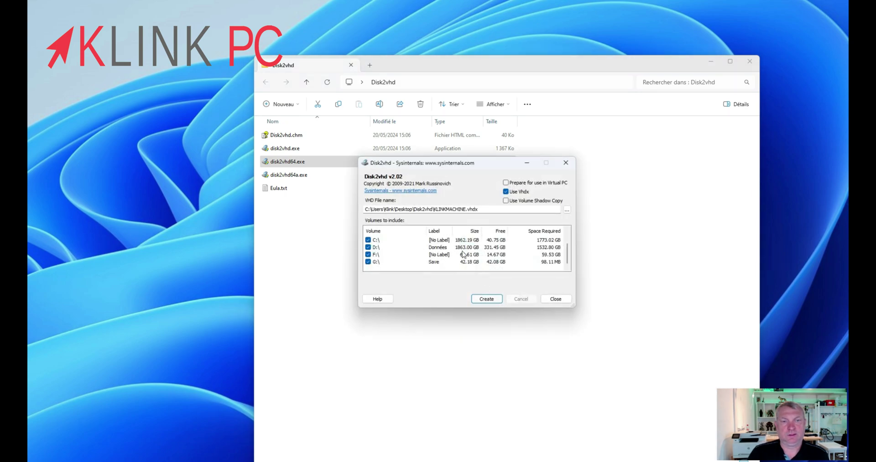
pyautogui.scroll(1, 376, 254)
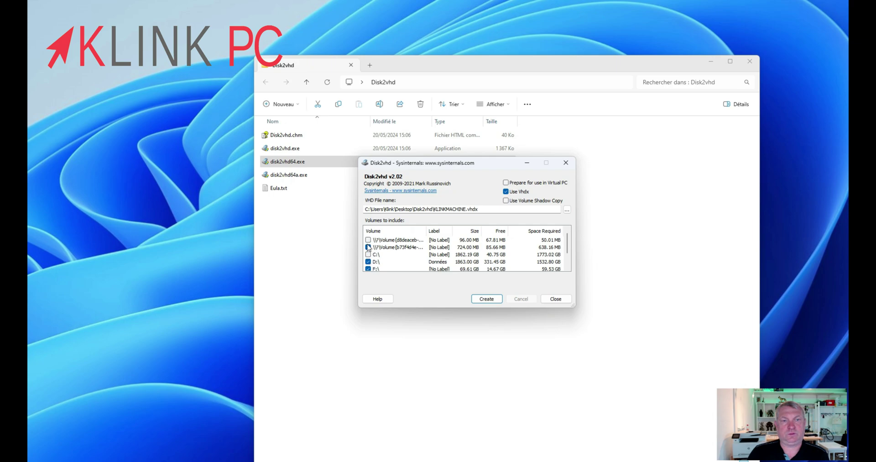
pyautogui.click(506, 182)
pyautogui.scroll(-1, 429, 241)
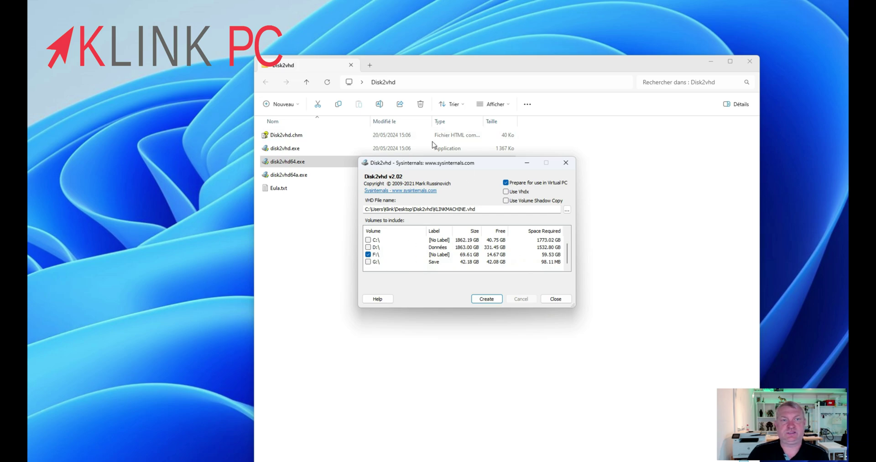
# Step: Uncover the Disk2vhd dialog by closing the F: window, moving the Ce PC window aside and minimising the Disk2vhd folder window
pyautogui.click(307, 86)
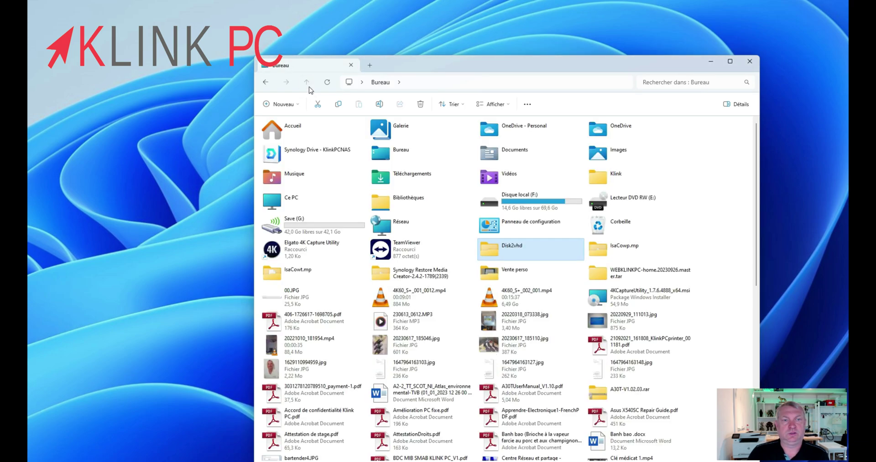
pyautogui.click(265, 84)
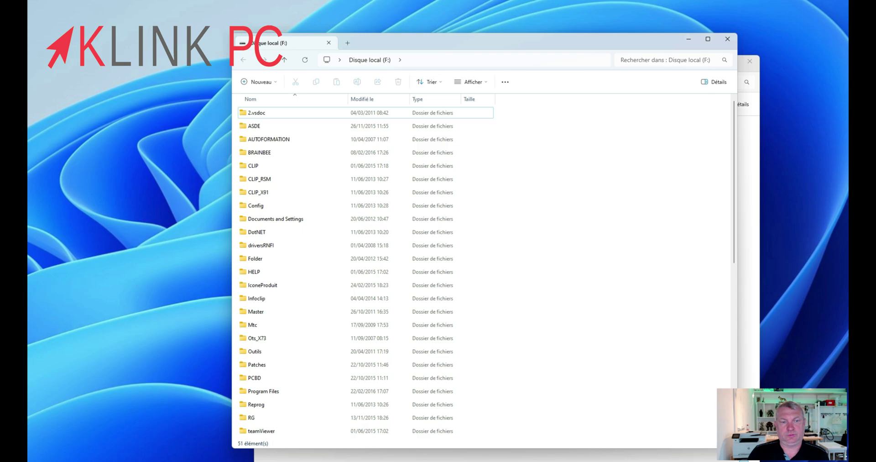
pyautogui.click(728, 39)
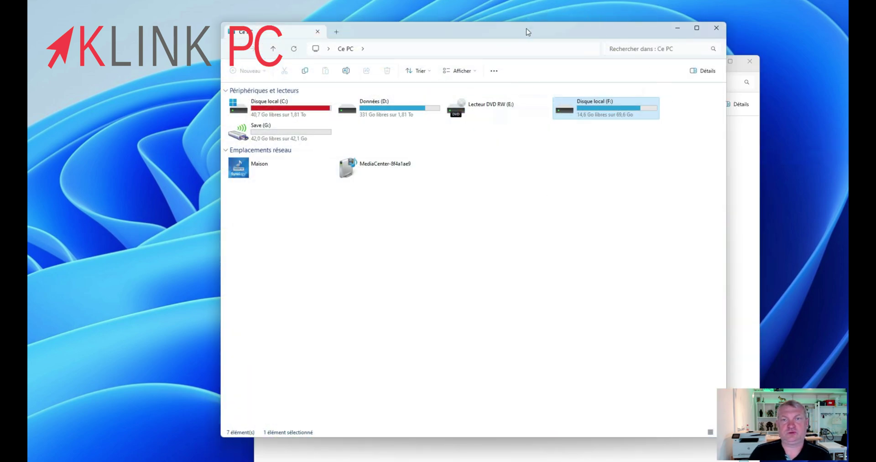
pyautogui.moveTo(528, 32); pyautogui.dragTo(107, 39)
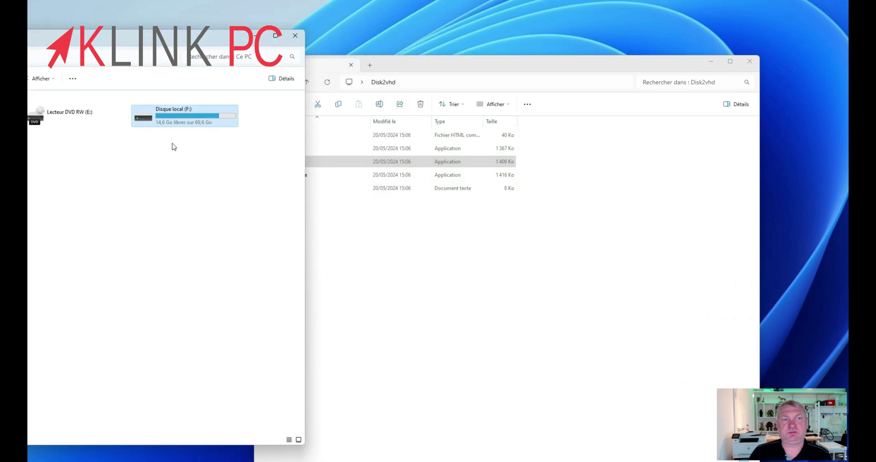
pyautogui.moveTo(487, 68); pyautogui.dragTo(606, 51)
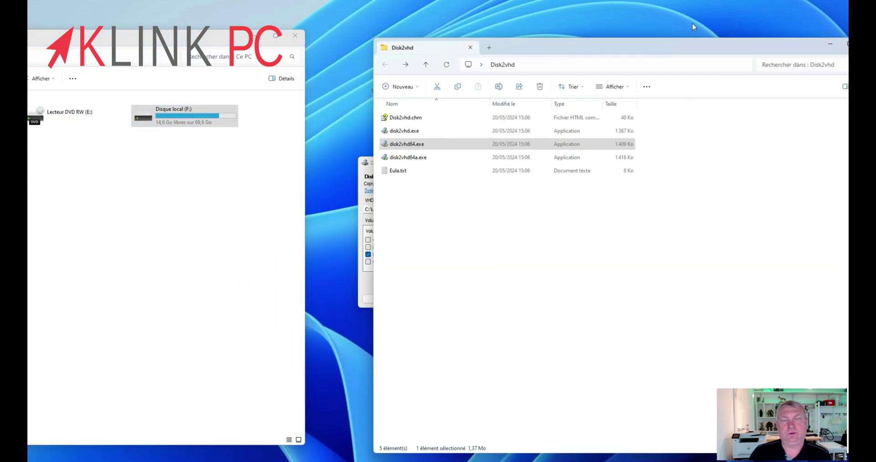
pyautogui.click(837, 43)
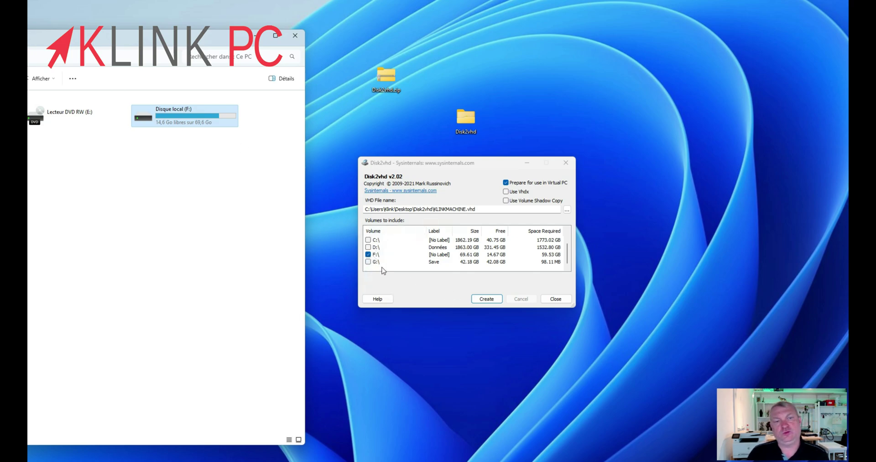
pyautogui.click(506, 183)
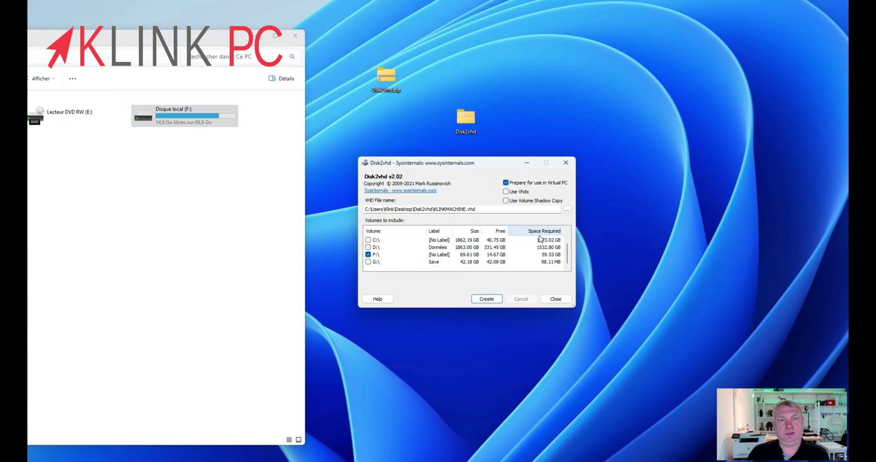
# Step: Create a folder named Transfert on Données (D:) while browsing for the VHD output location, then close the file browser
pyautogui.click(566, 210)
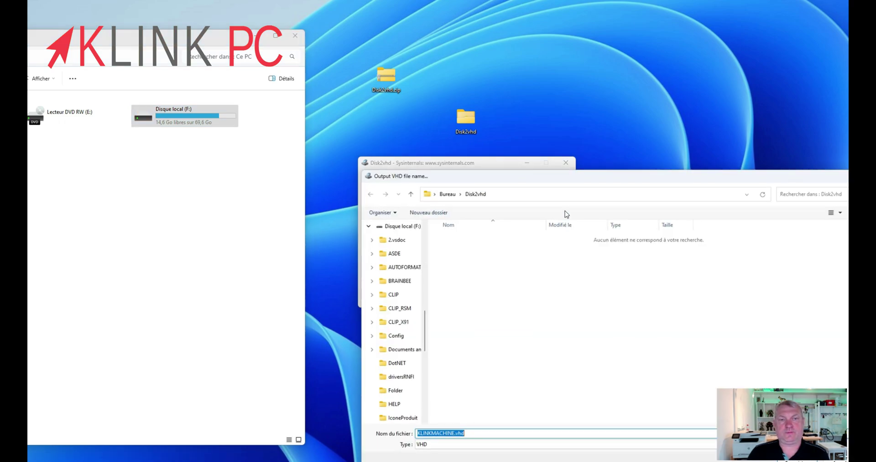
pyautogui.scroll(-10, 411, 342)
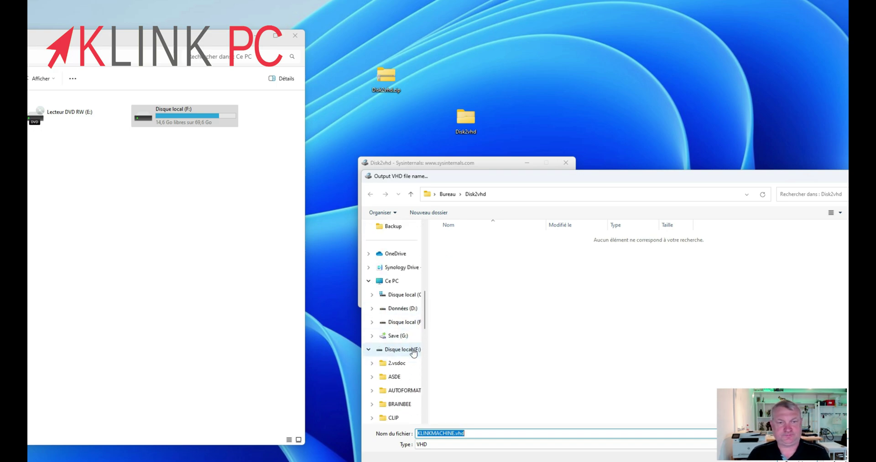
pyautogui.click(399, 295)
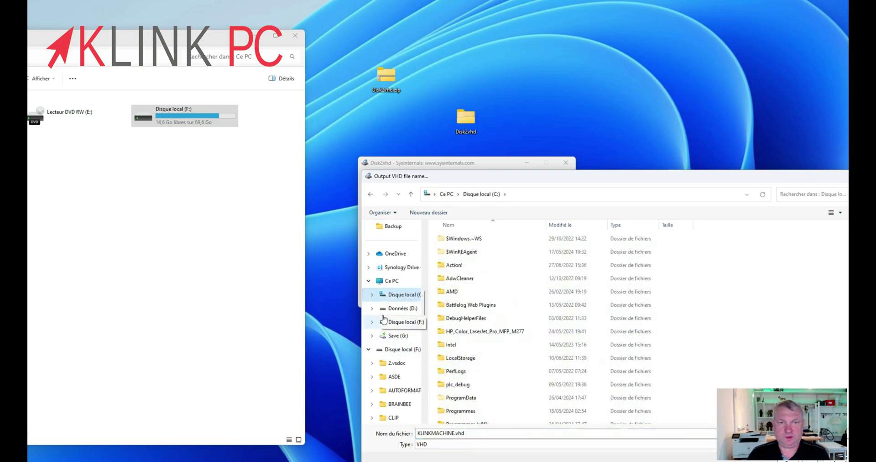
pyautogui.click(387, 312)
pyautogui.rightClick(499, 353)
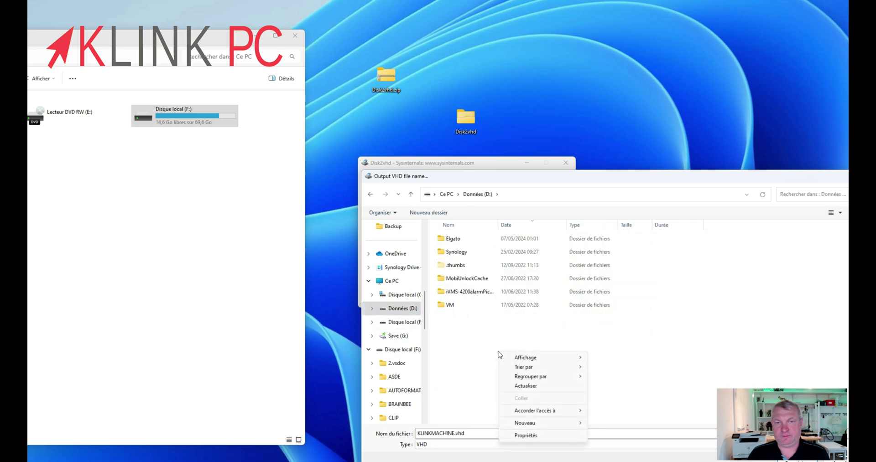
pyautogui.moveTo(544, 423)
pyautogui.click(611, 297)
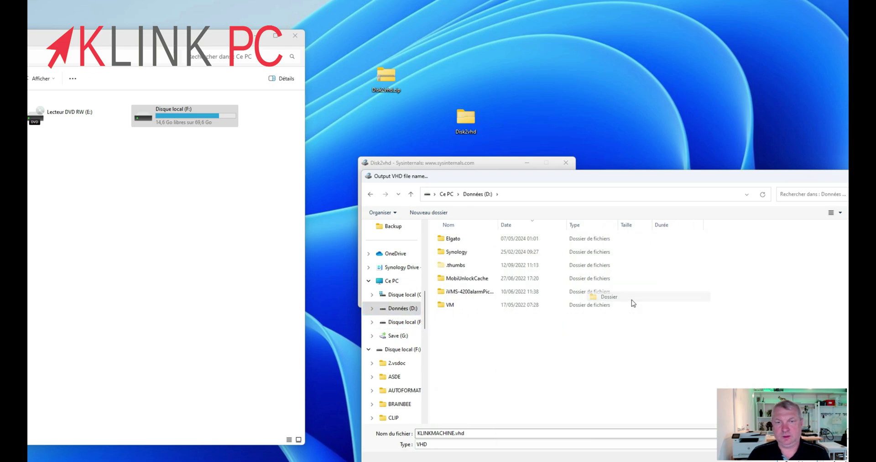
pyautogui.write('Tra')
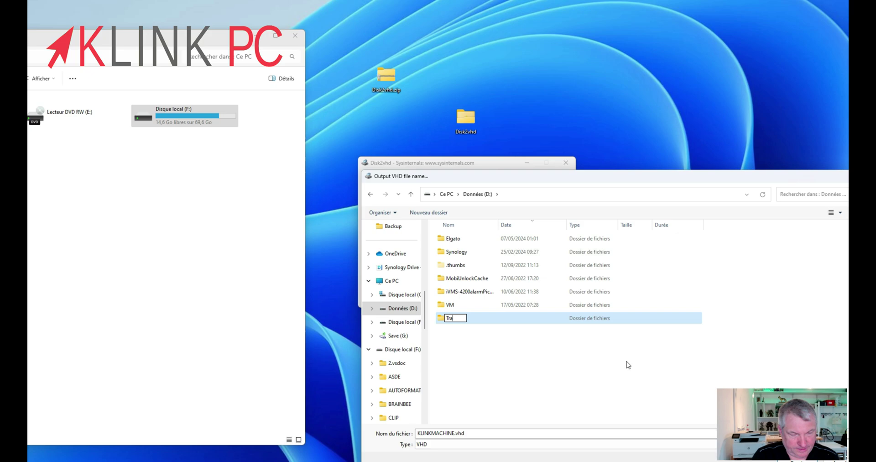
pyautogui.write('vsfert')
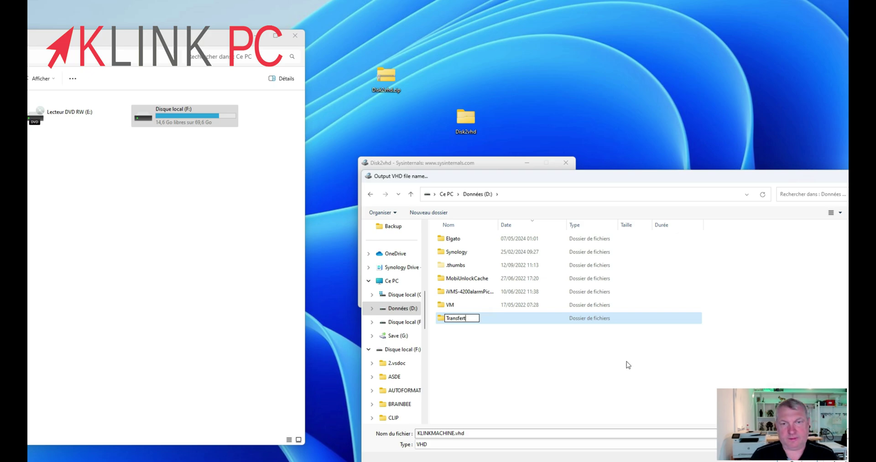
pyautogui.press('Return')
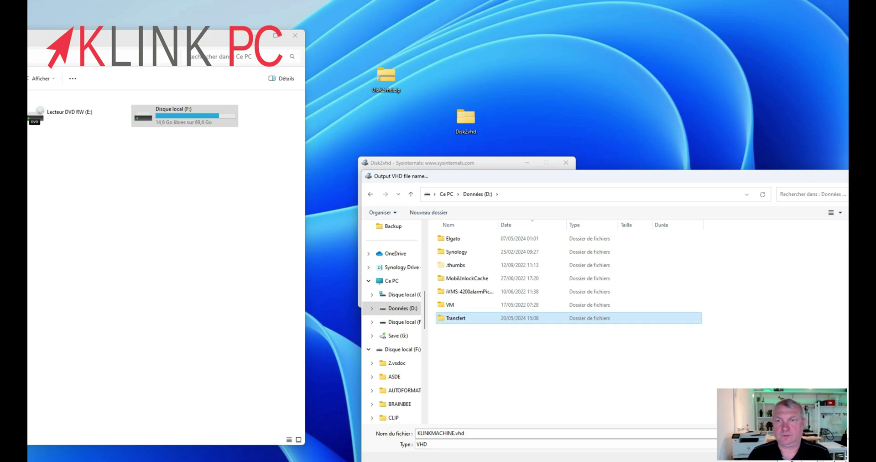
pyautogui.click(843, 178)
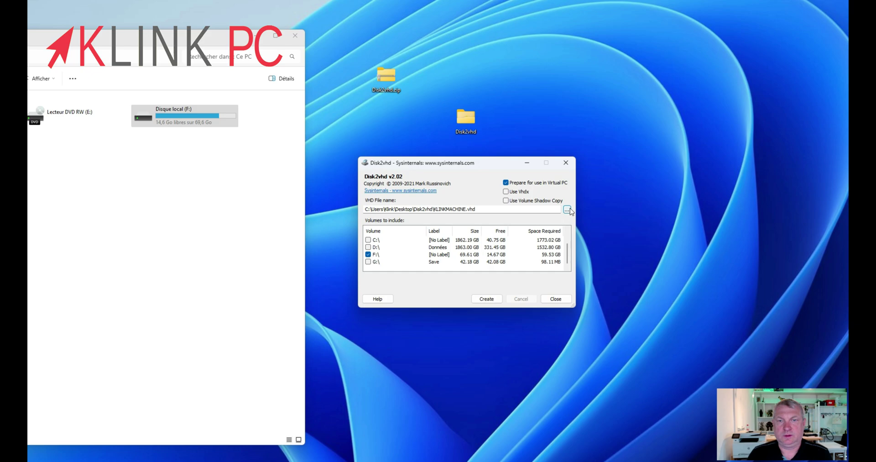
# Step: Browse for the VHD output location again and open the Transfert folder on Données (D:)
pyautogui.click(569, 209)
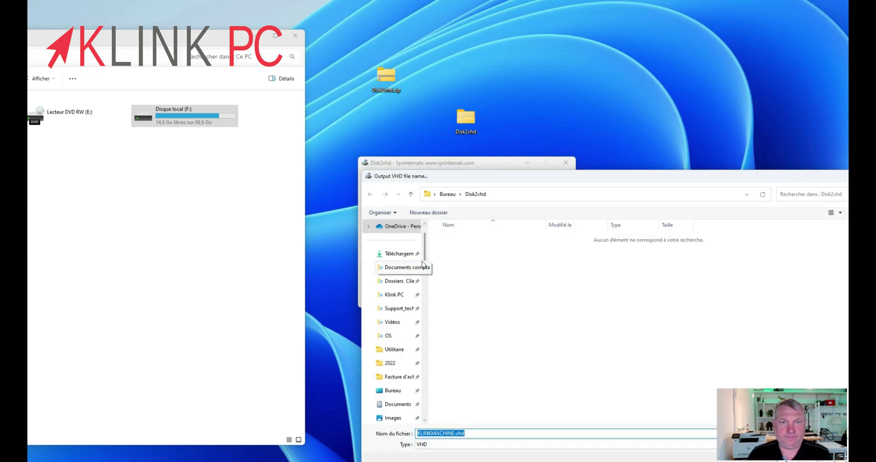
pyautogui.moveTo(424, 259); pyautogui.dragTo(437, 342)
pyautogui.scroll(3, 388, 292)
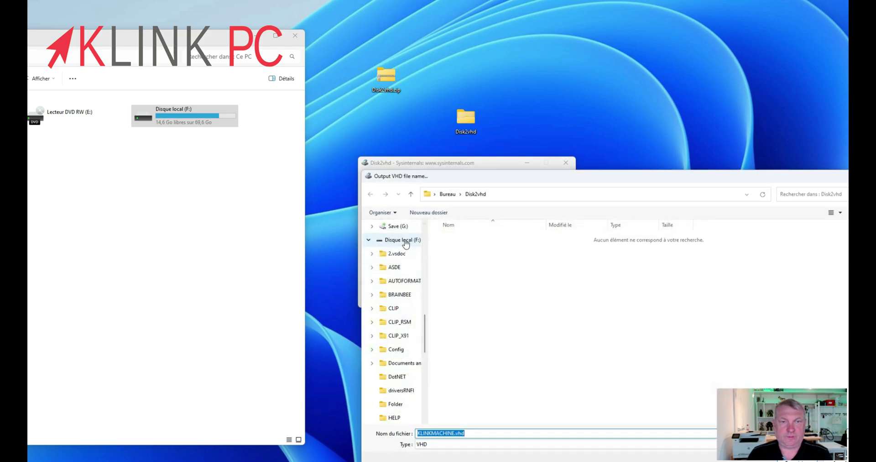
pyautogui.scroll(1, 393, 296)
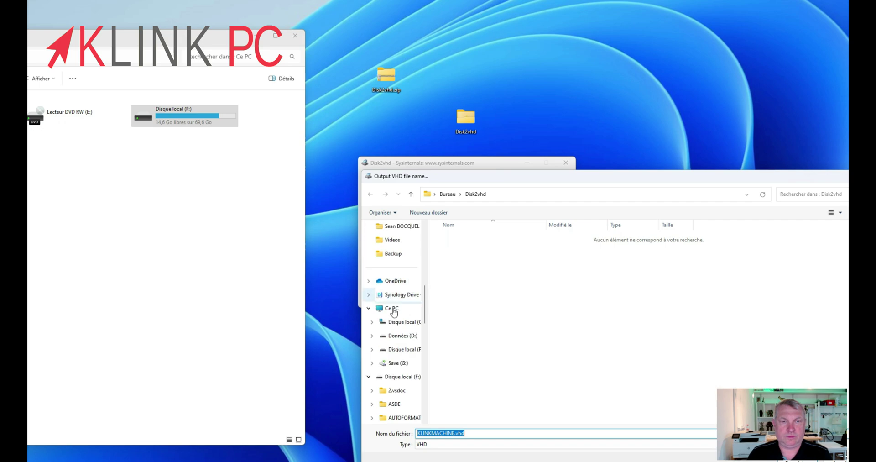
pyautogui.click(391, 308)
pyautogui.doubleClick(576, 256)
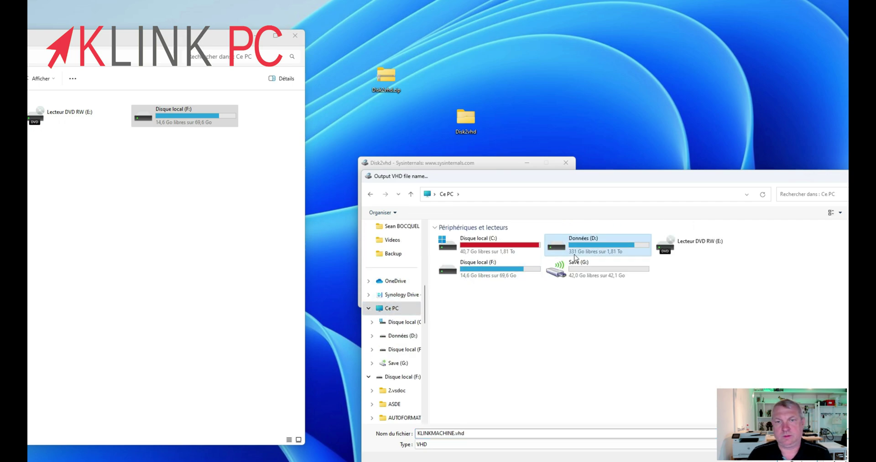
pyautogui.doubleClick(469, 239)
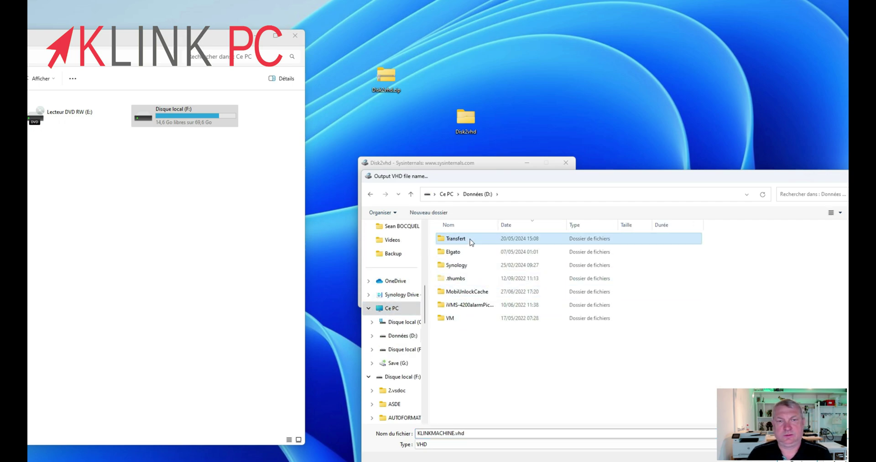
# Step: Name the output file XP.vhd and confirm it as the VHD destination
pyautogui.moveTo(538, 179); pyautogui.dragTo(475, 73)
pyautogui.doubleClick(392, 326)
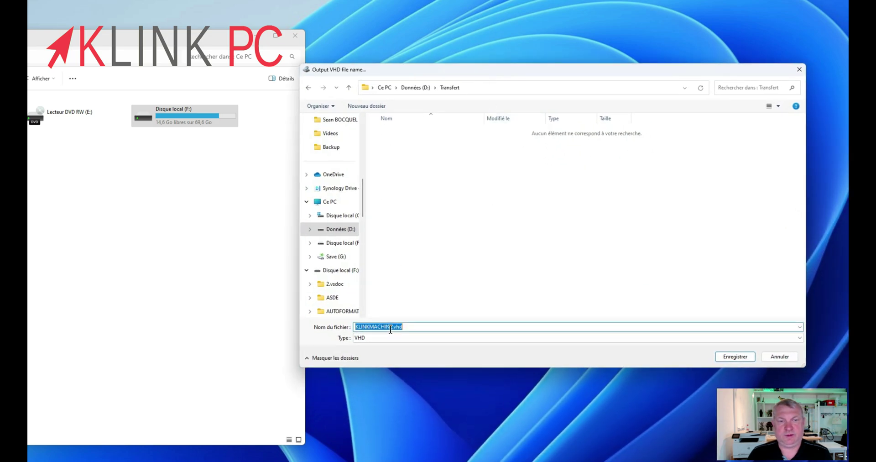
pyautogui.write('XP')
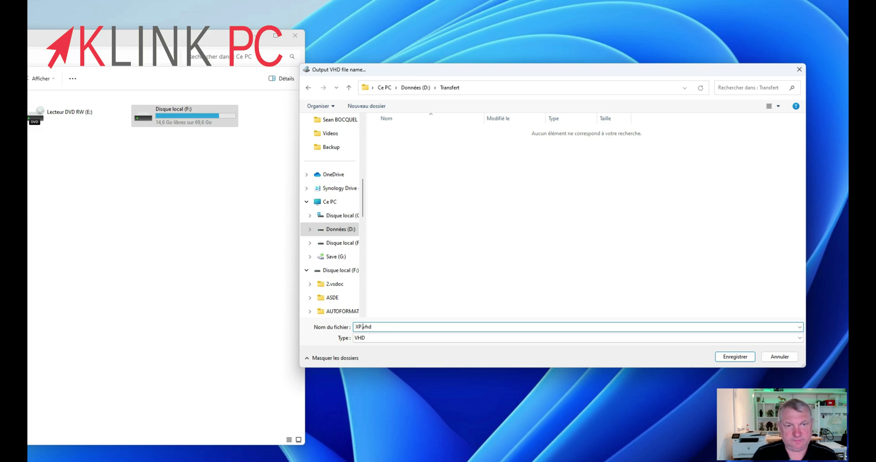
pyautogui.click(730, 355)
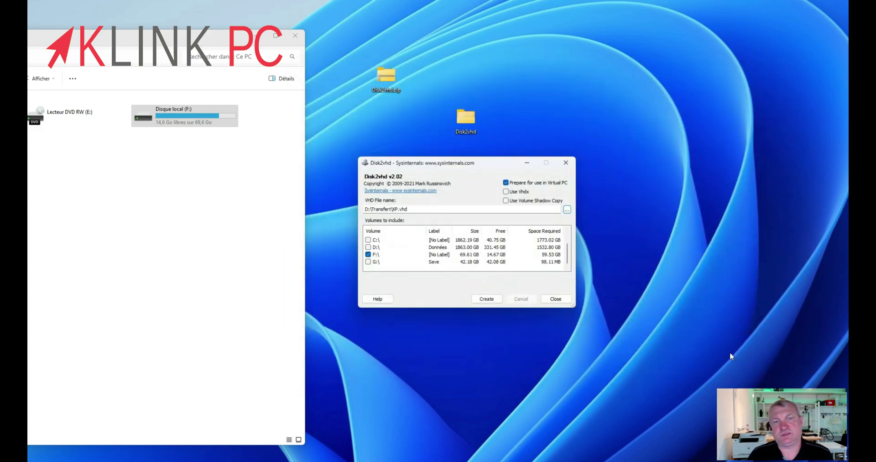
# Step: Create the virtual hard disk D:\Transfert\XP.vhd from the selected F: volume
pyautogui.click(486, 299)
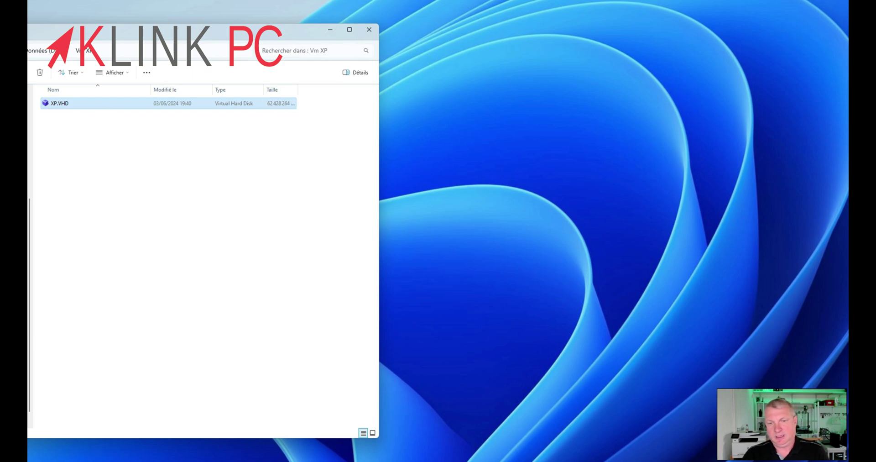
# Step: Switch to Oracle VM VirtualBox and begin a new virtual machine named XP with version Windows XP (32-bit)
pyautogui.hotkey('alt', 'Tab')
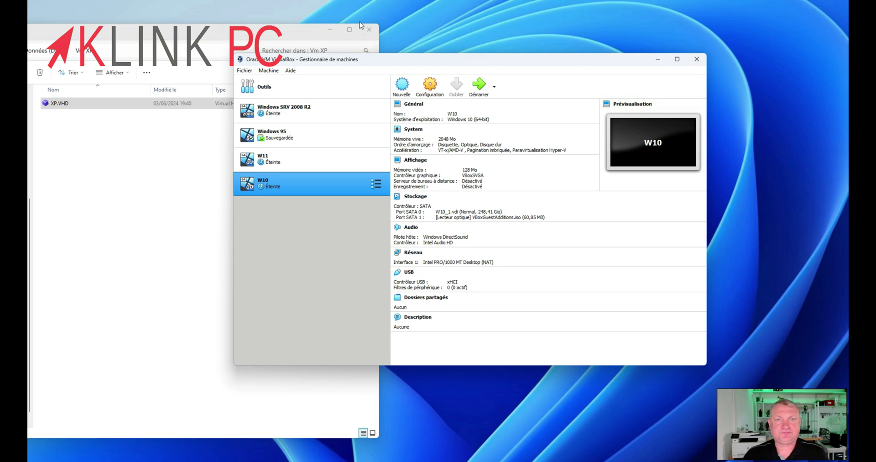
pyautogui.click(402, 86)
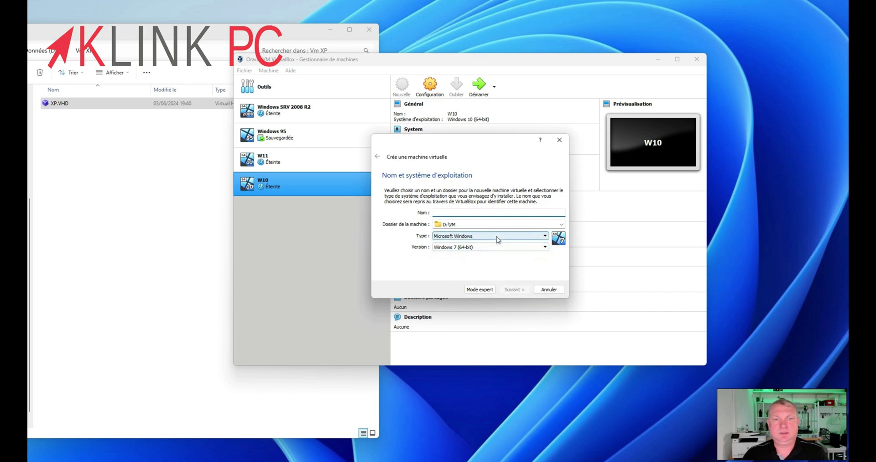
pyautogui.click(492, 247)
pyautogui.click(481, 272)
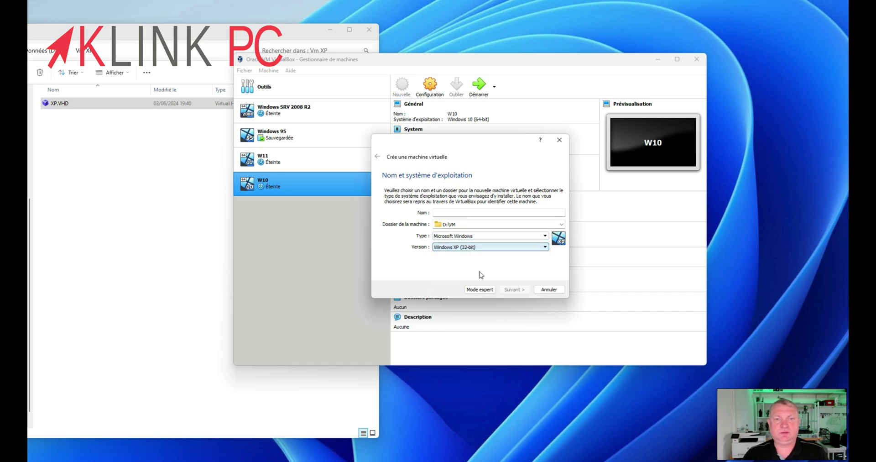
pyautogui.click(475, 210)
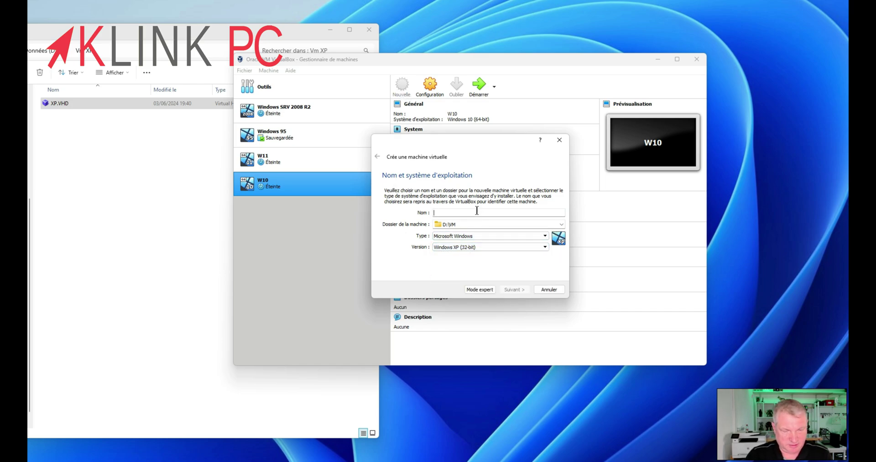
pyautogui.write('XP')
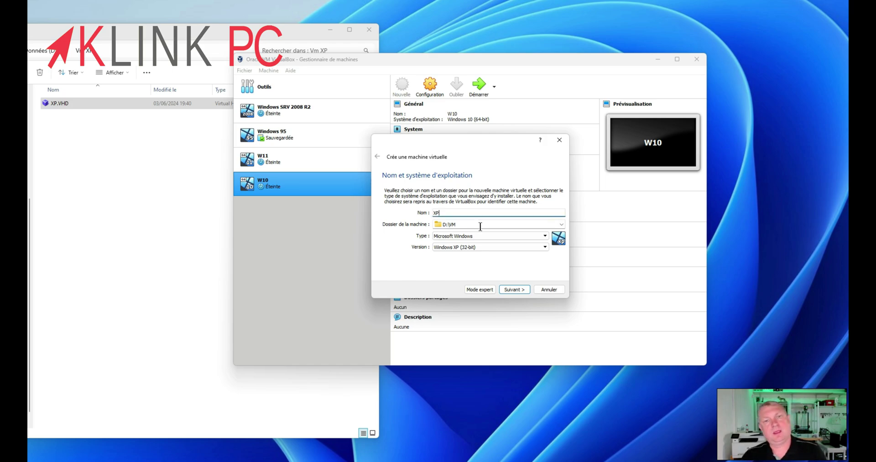
pyautogui.click(516, 291)
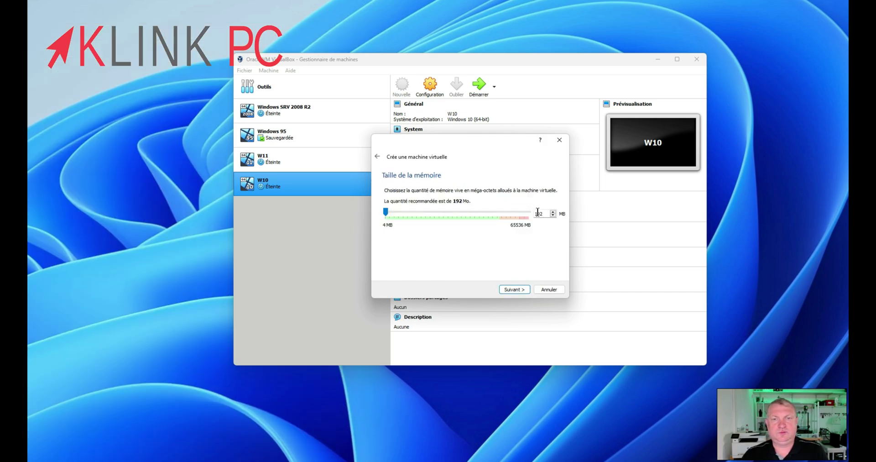
# Step: Set the new virtual machine's memory size to 3000 MB and continue to the hard disk page
pyautogui.moveTo(543, 214); pyautogui.dragTo(511, 218)
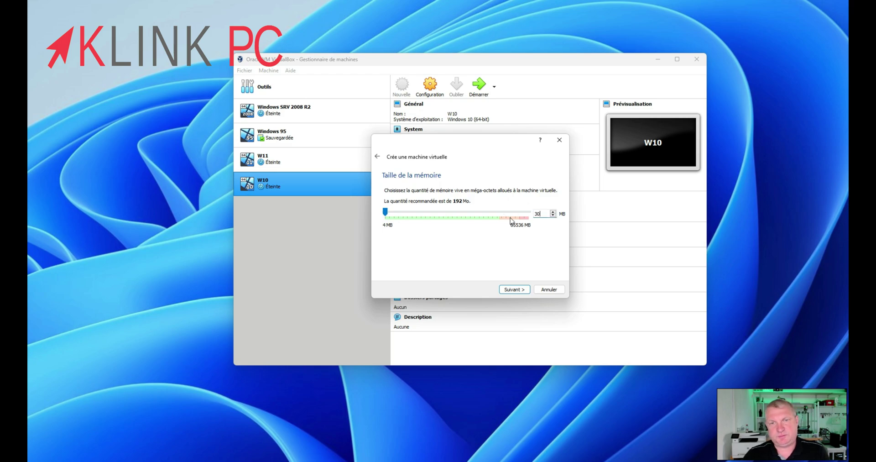
pyautogui.write('3000')
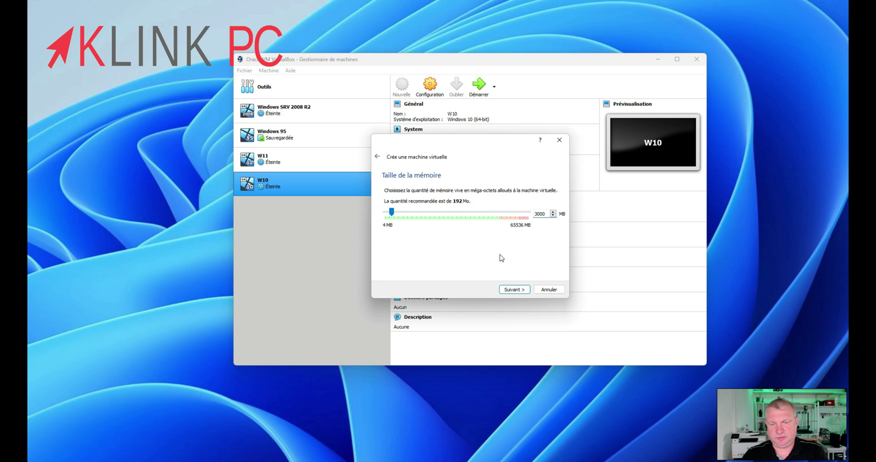
pyautogui.press('Return')
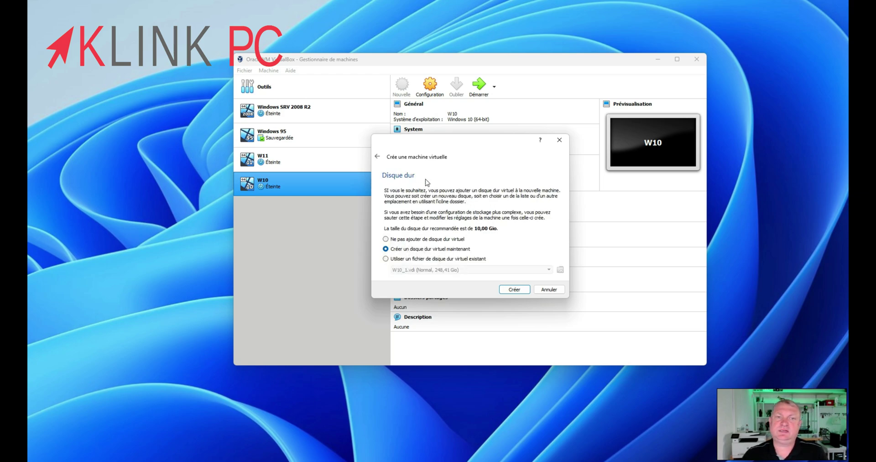
# Step: Use the existing disk file XP.VHD from the Vm XP folder on Données (D:) as the hard disk and create the machine
pyautogui.click(402, 259)
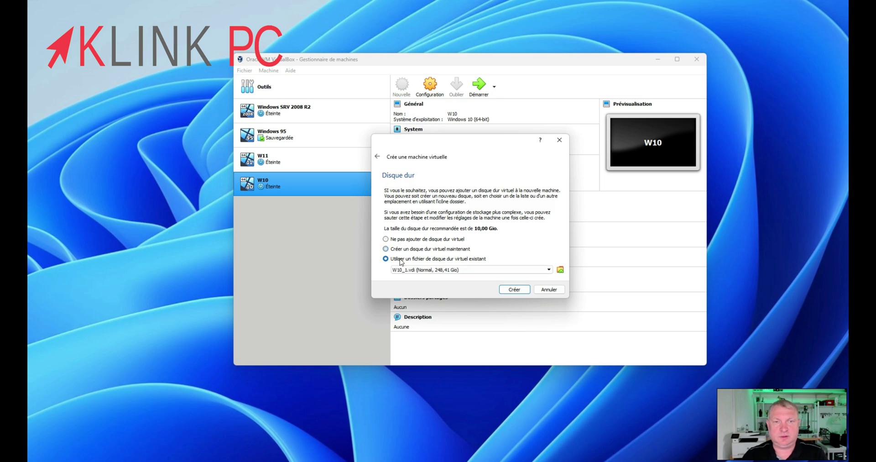
pyautogui.click(560, 269)
pyautogui.click(118, 142)
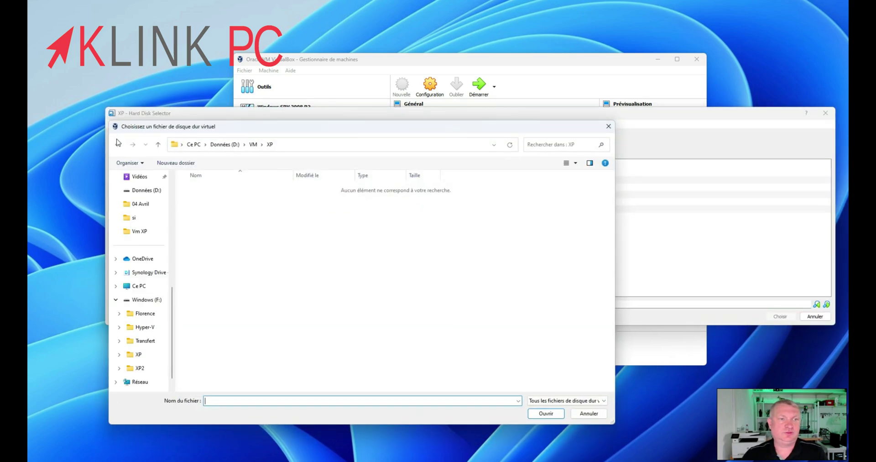
pyautogui.click(143, 316)
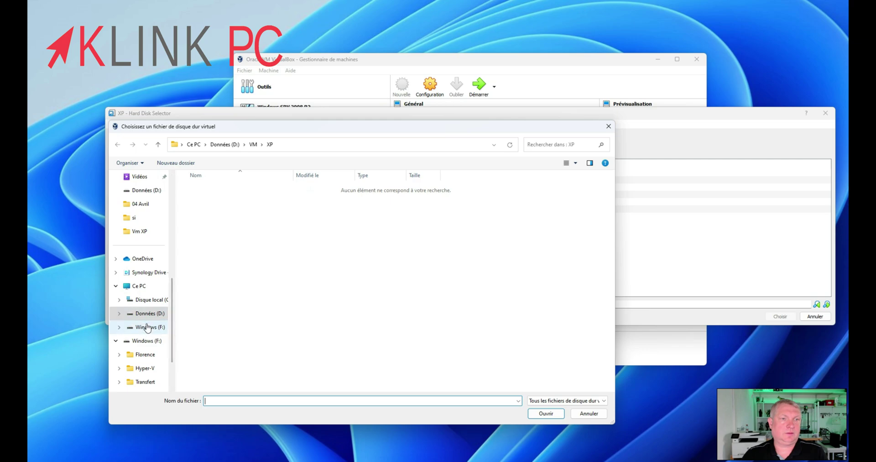
pyautogui.click(146, 313)
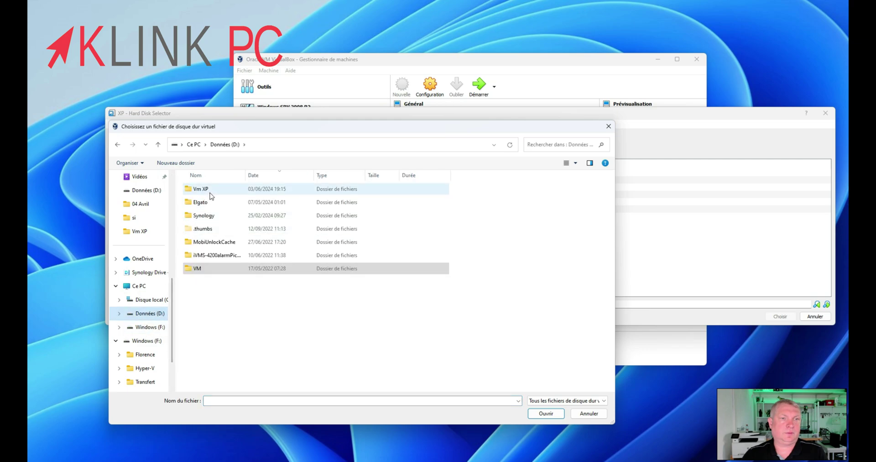
pyautogui.doubleClick(208, 189)
pyautogui.click(229, 190)
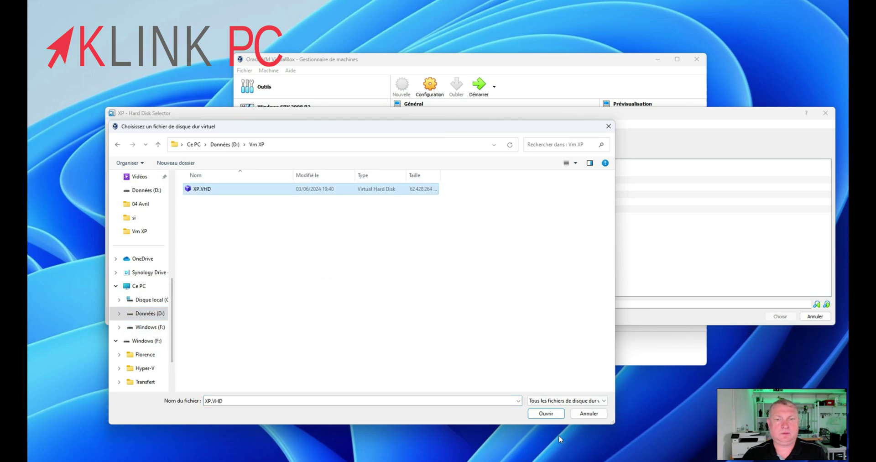
pyautogui.click(547, 414)
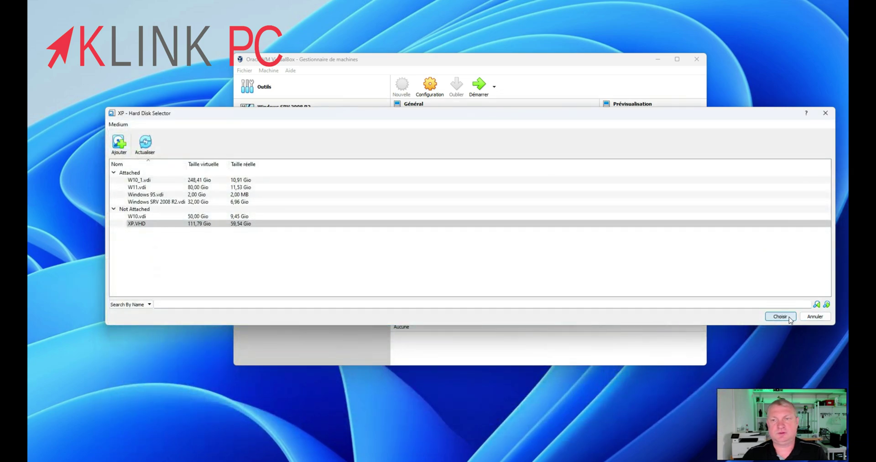
pyautogui.click(781, 316)
pyautogui.click(502, 289)
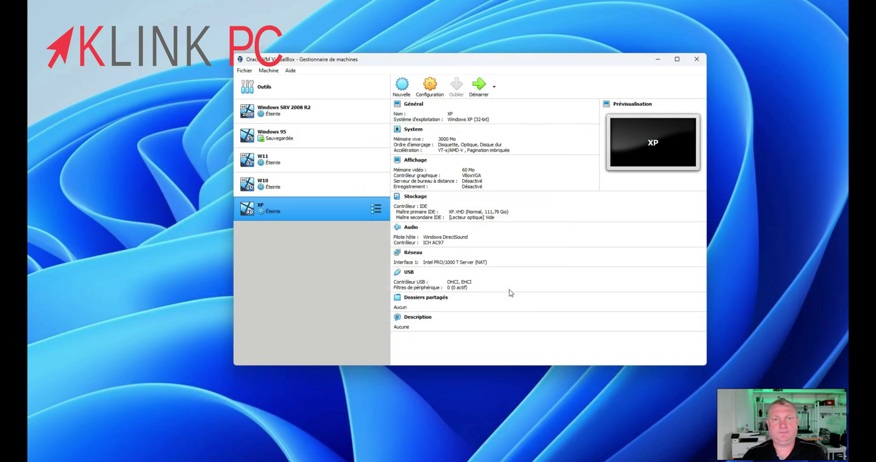
# Step: Configure the XP machine's system settings with the ICH9 chipset and 2 processors
pyautogui.click(438, 89)
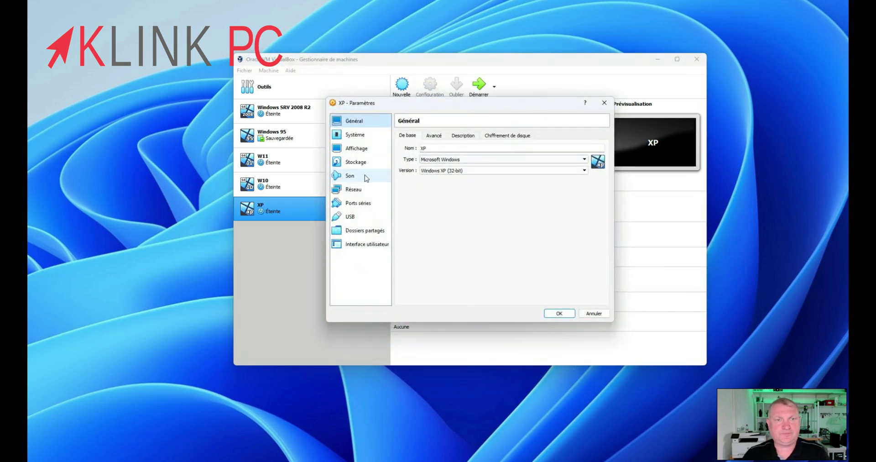
pyautogui.click(355, 138)
pyautogui.click(473, 205)
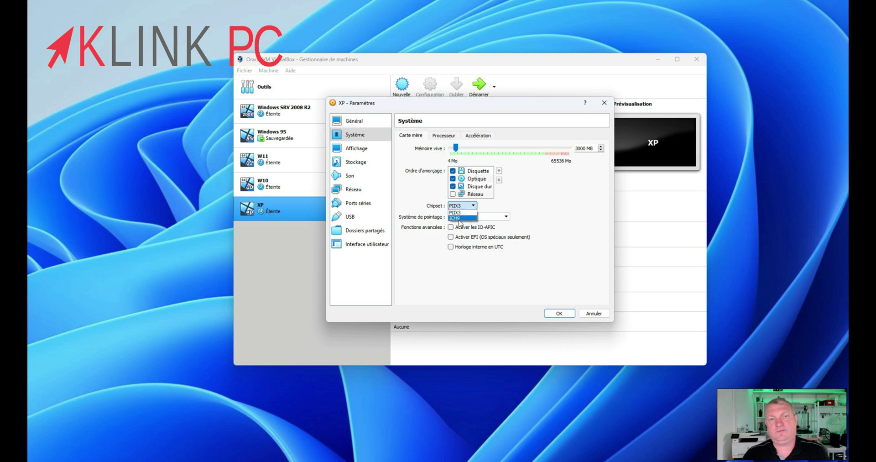
pyautogui.click(464, 219)
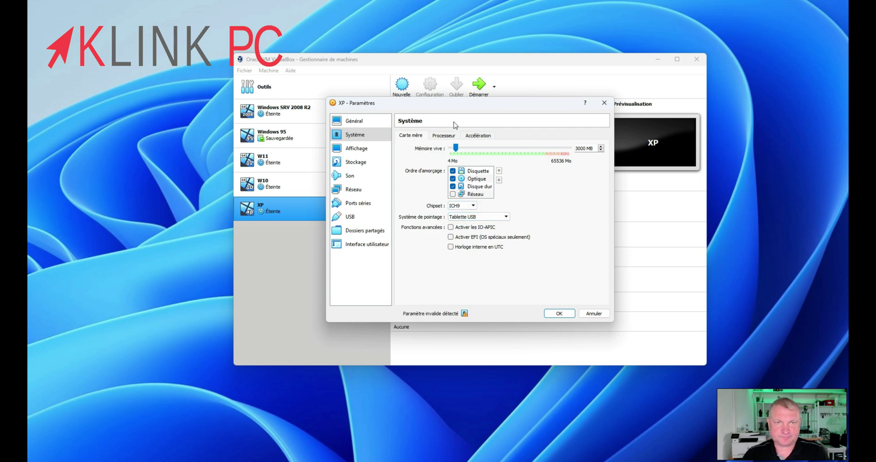
pyautogui.click(442, 137)
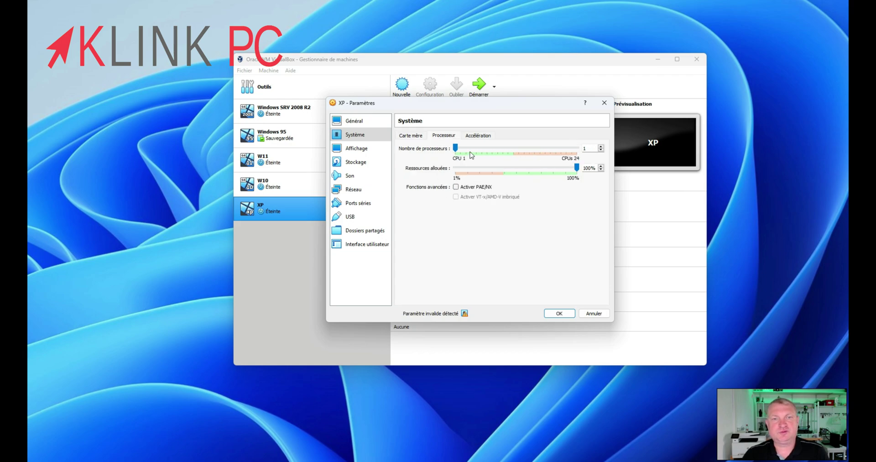
pyautogui.moveTo(457, 152); pyautogui.dragTo(461, 152)
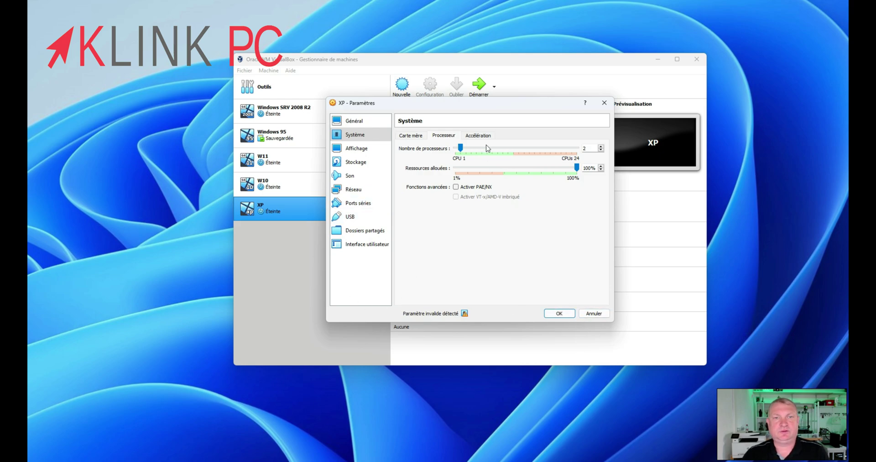
pyautogui.click(559, 313)
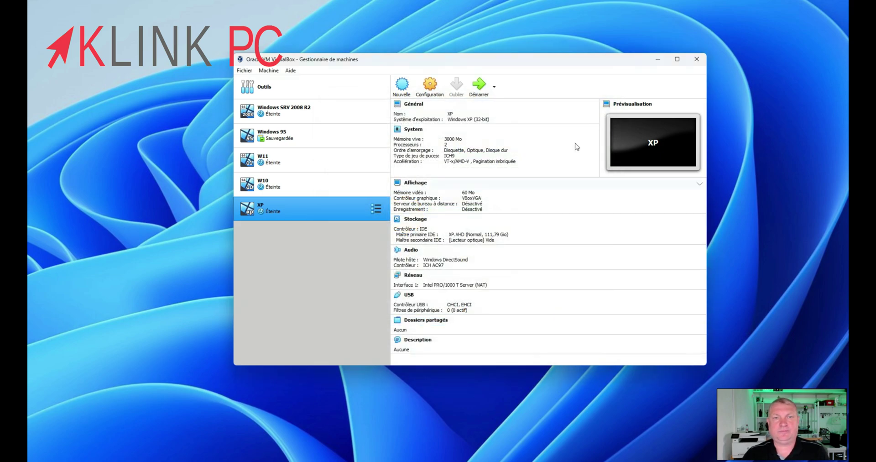
# Step: Start the XP virtual machine and boot it with Start Windows Normally
pyautogui.click(484, 84)
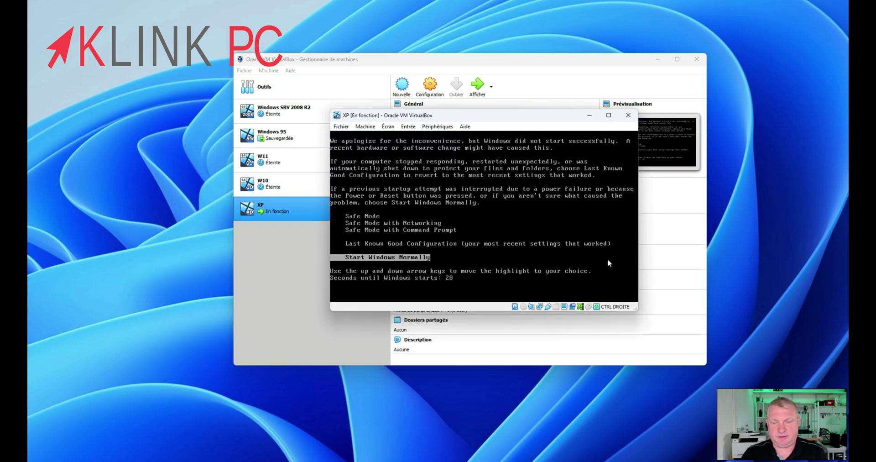
pyautogui.press('Return')
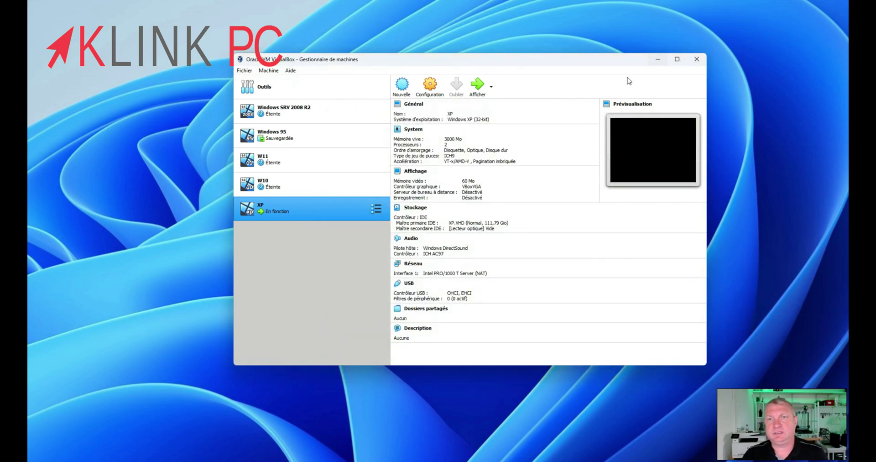
# Step: Minimise the VirtualBox manager, and enlarge and reposition the running XP machine's window
pyautogui.click(657, 60)
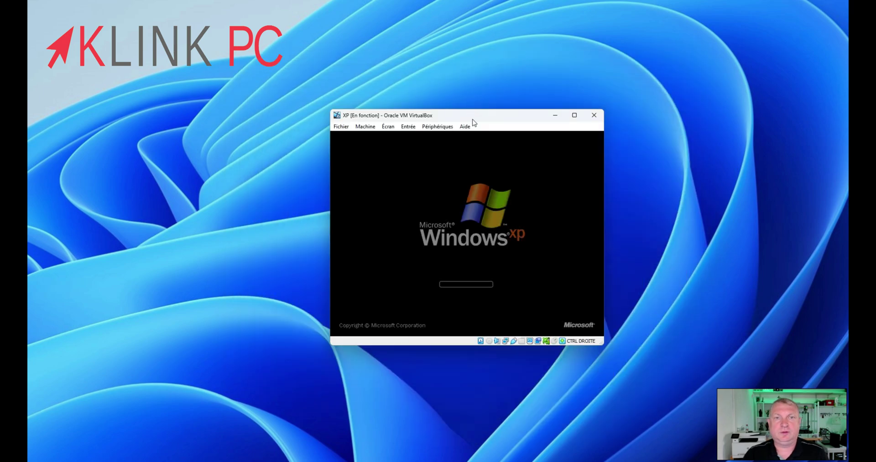
pyautogui.moveTo(472, 115); pyautogui.dragTo(399, 35)
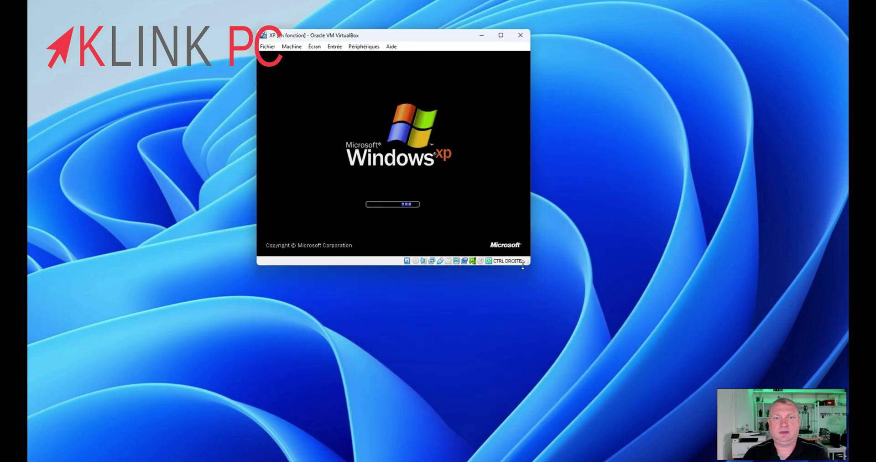
pyautogui.moveTo(525, 269); pyautogui.dragTo(700, 362)
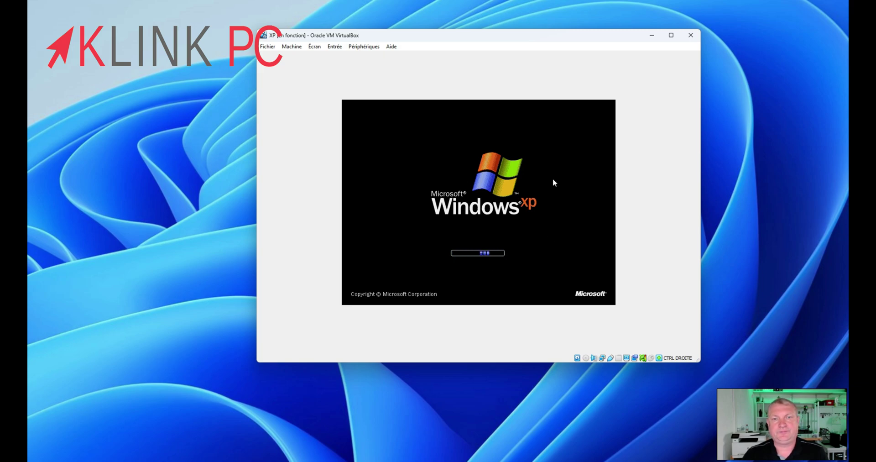
pyautogui.moveTo(503, 35); pyautogui.dragTo(470, 57)
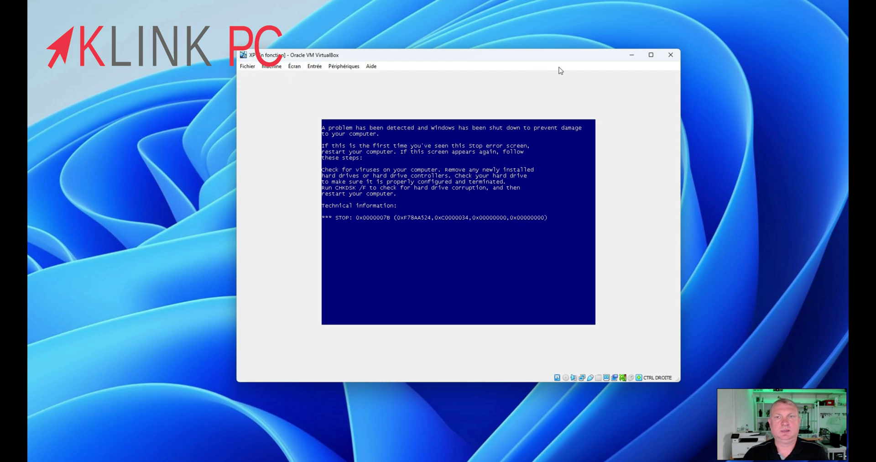
# Step: Close the XP virtual machine by powering it off (Éteindre la machine)
pyautogui.click(672, 55)
pyautogui.click(461, 228)
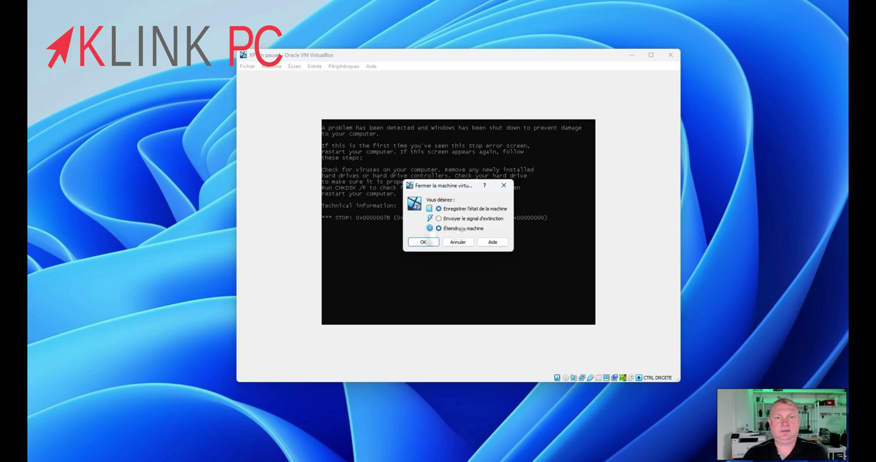
pyautogui.click(422, 242)
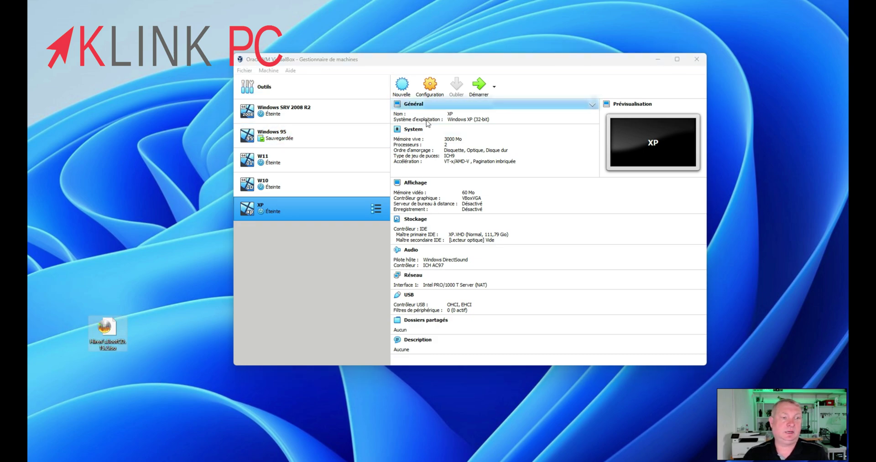
# Step: Attach Hiren's.BootCD.15.2.iso from D:\Synology\OS to the XP machine's empty optical drive and save the settings
pyautogui.click(436, 87)
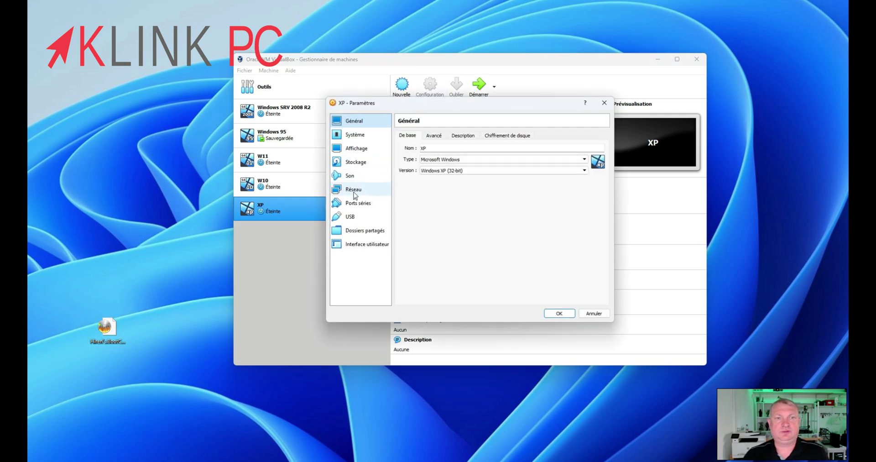
pyautogui.click(355, 163)
pyautogui.click(419, 164)
pyautogui.click(605, 143)
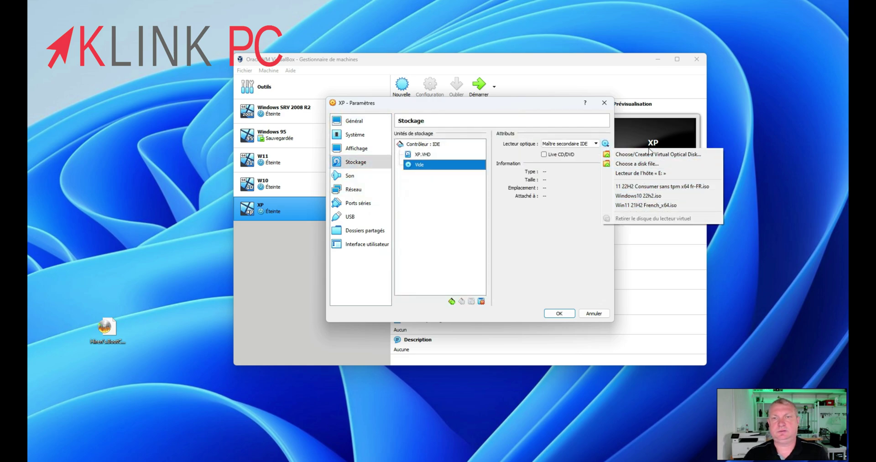
pyautogui.click(648, 164)
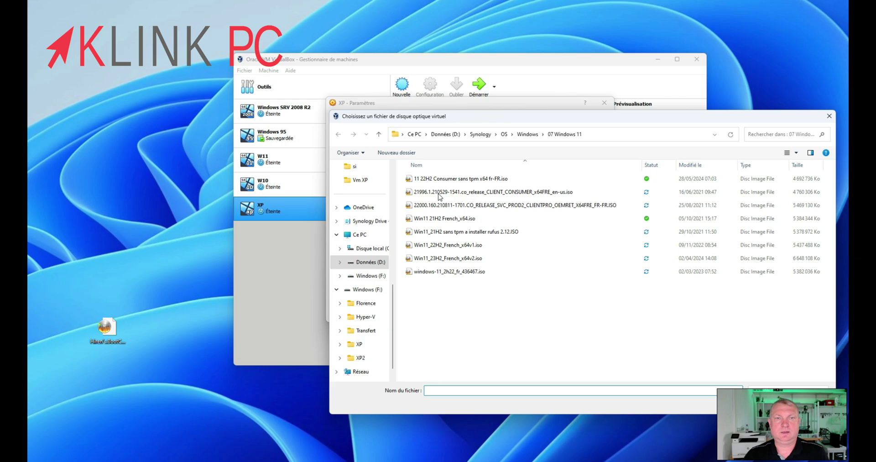
pyautogui.click(527, 134)
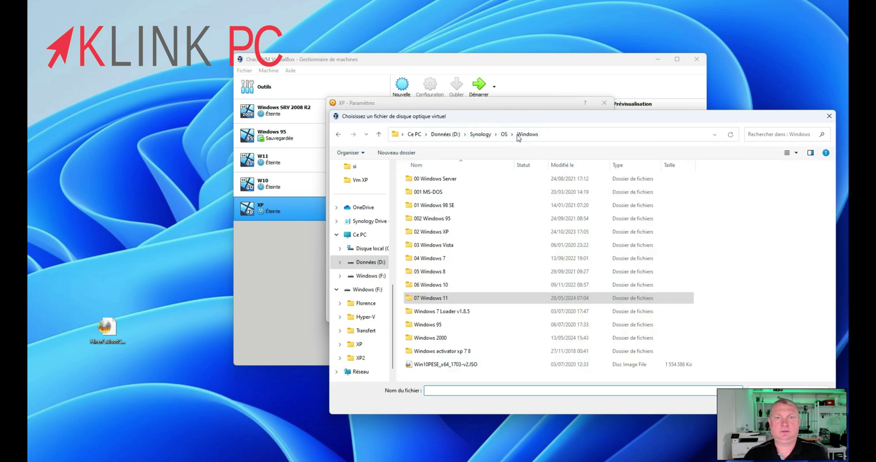
pyautogui.click(504, 134)
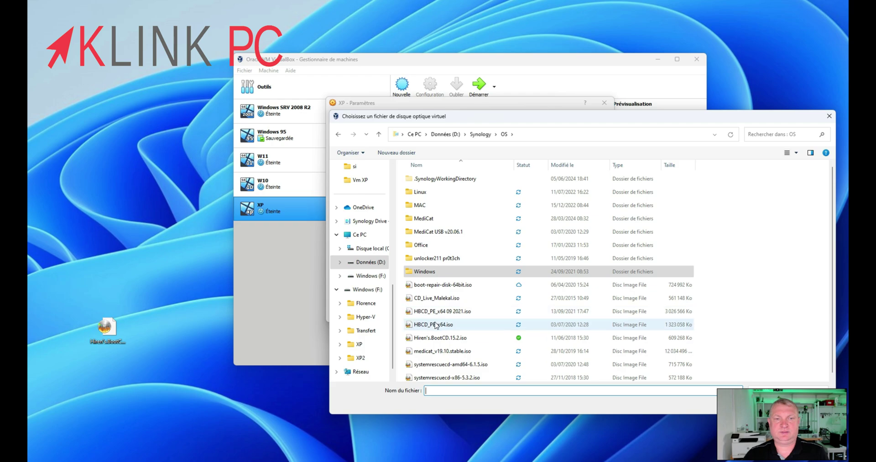
pyautogui.click(440, 338)
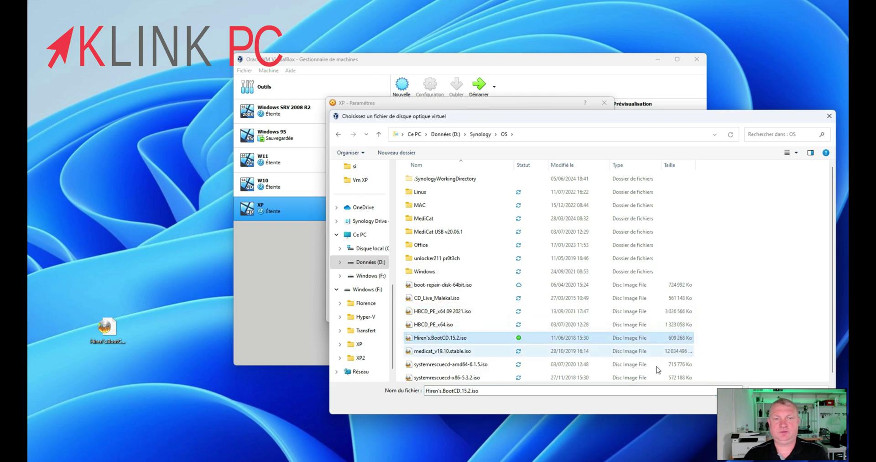
pyautogui.click(766, 397)
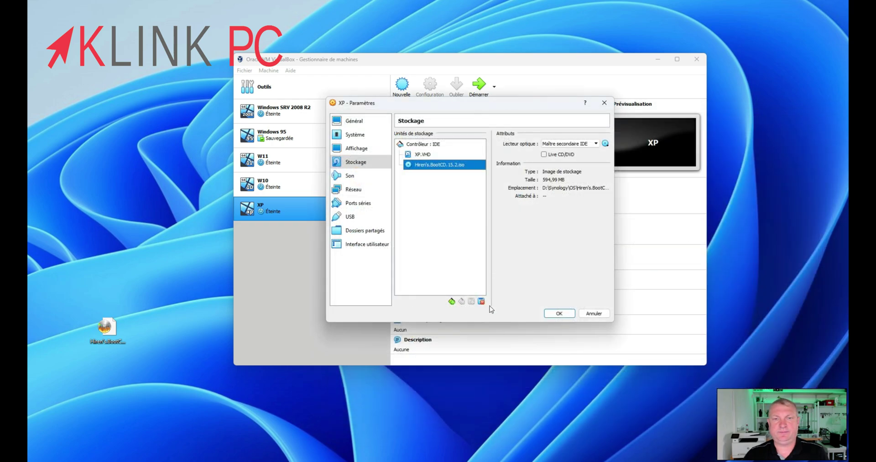
pyautogui.click(561, 313)
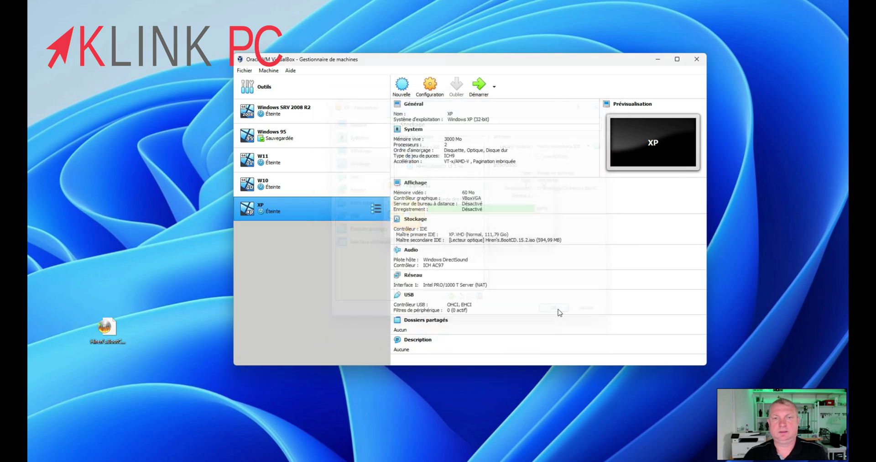
# Step: Start the XP virtual machine and boot it into Mini Windows Xp from the Hiren's BootCD menu
pyautogui.click(478, 90)
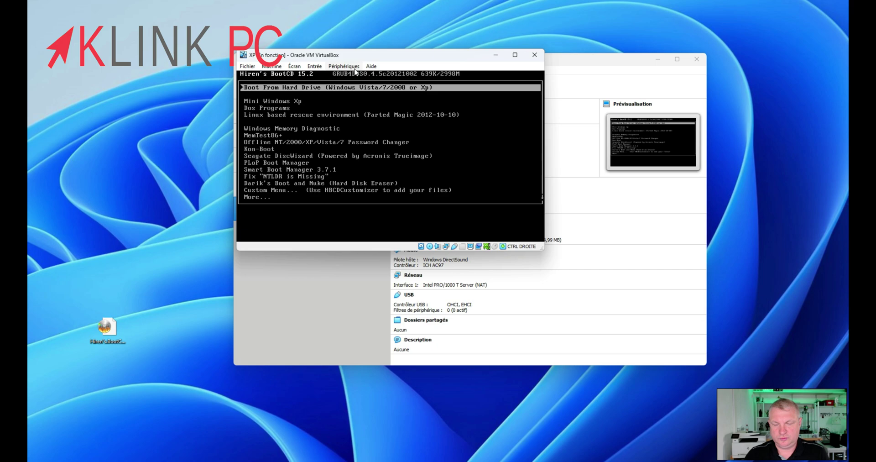
pyautogui.press('Down')
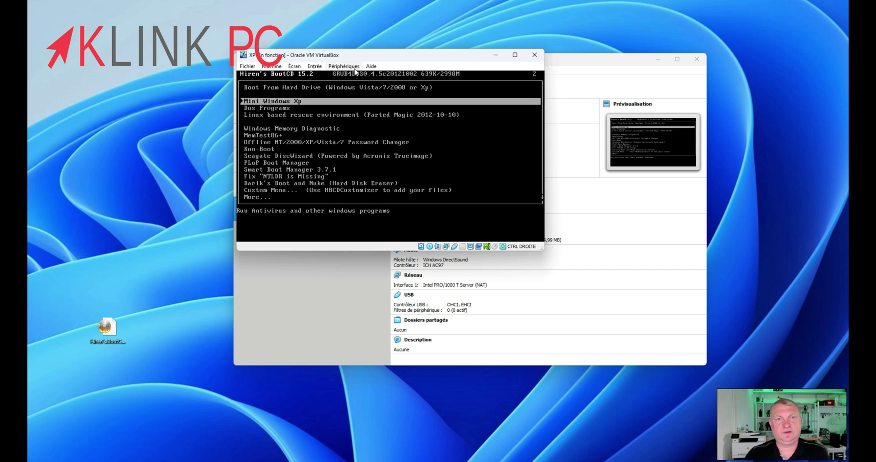
pyautogui.press('Return')
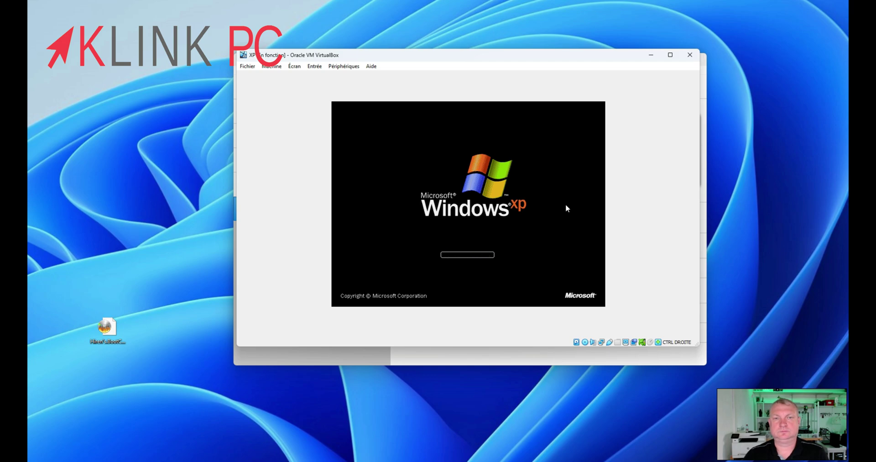
pyautogui.moveTo(466, 58); pyautogui.dragTo(472, 59)
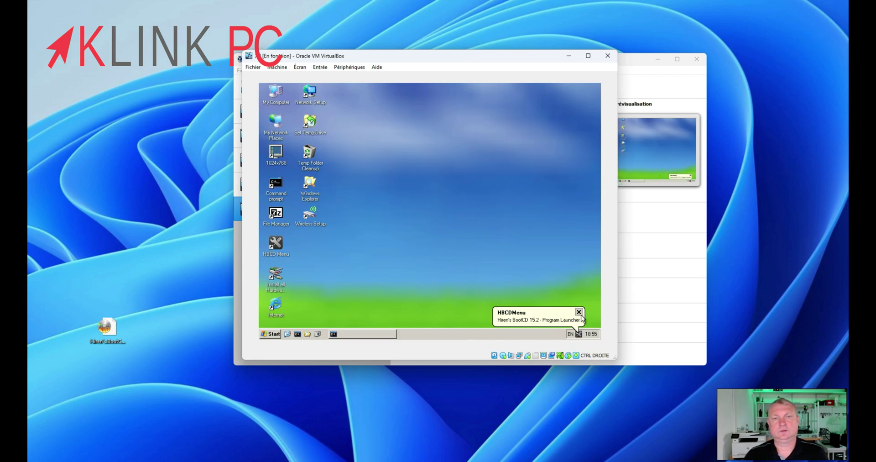
# Step: Dismiss the HBCDMenu notification and set the Mini Windows Xp keyboard layout to French
pyautogui.click(577, 311)
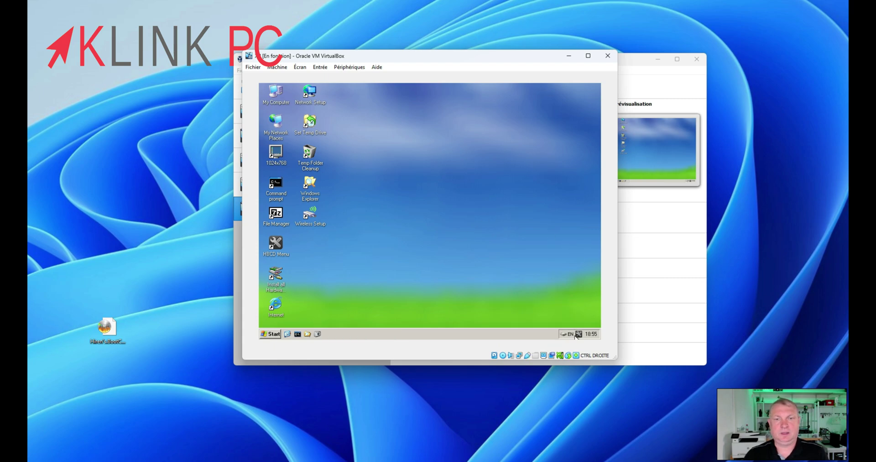
pyautogui.click(572, 334)
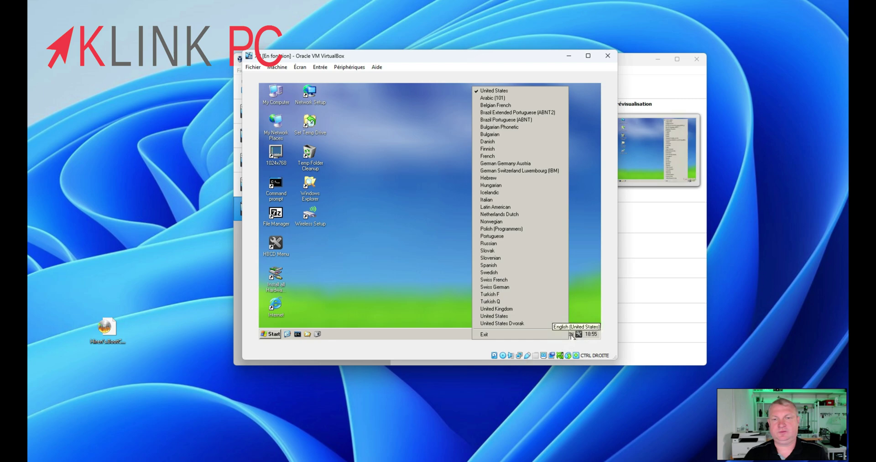
pyautogui.click(517, 156)
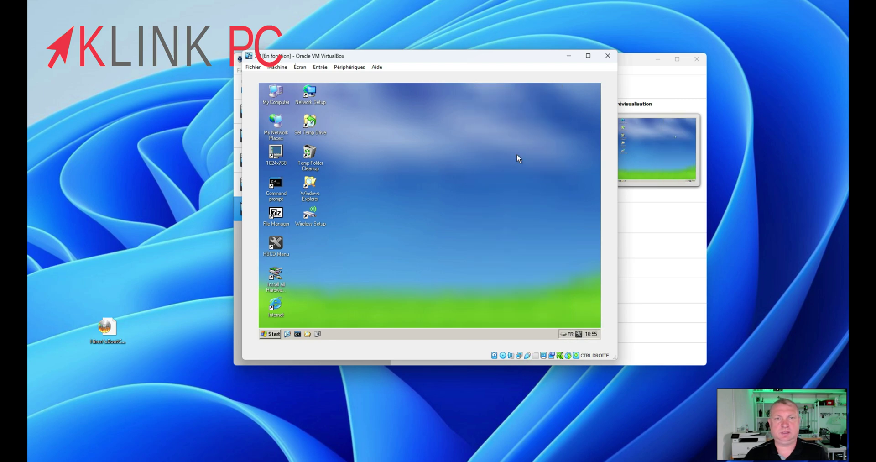
# Step: Examine the folders on the C: local disk in the file explorer and close its window
pyautogui.click(307, 334)
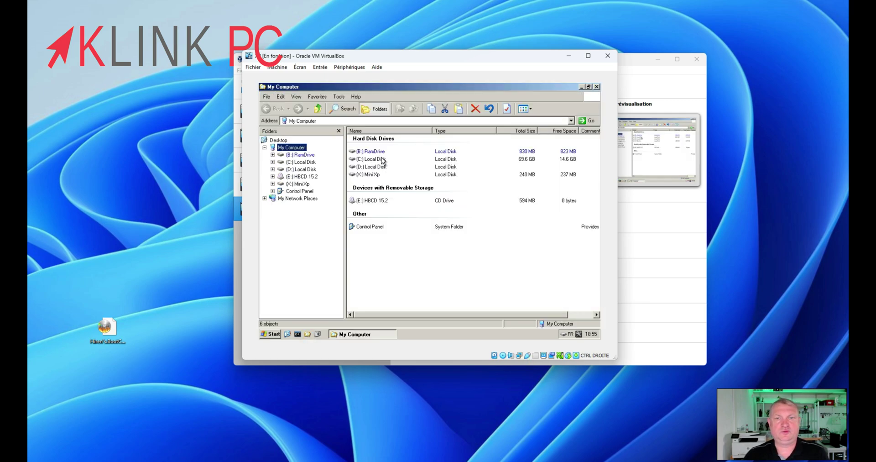
pyautogui.doubleClick(382, 160)
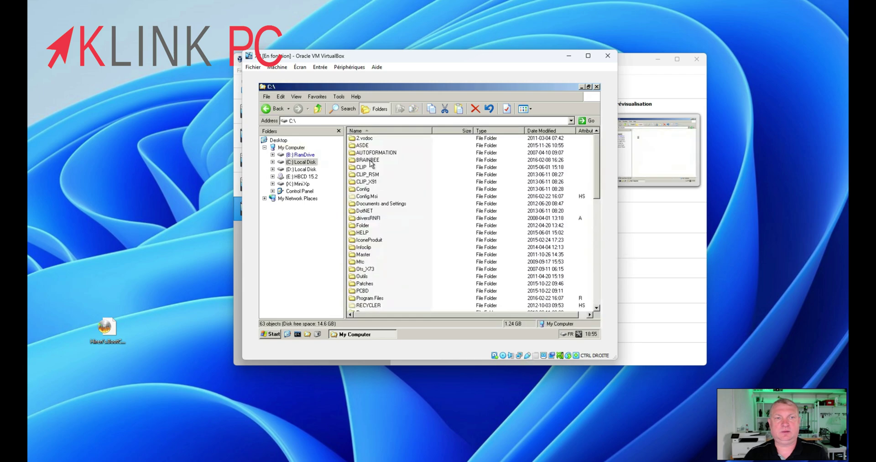
pyautogui.scroll(-3, 390, 236)
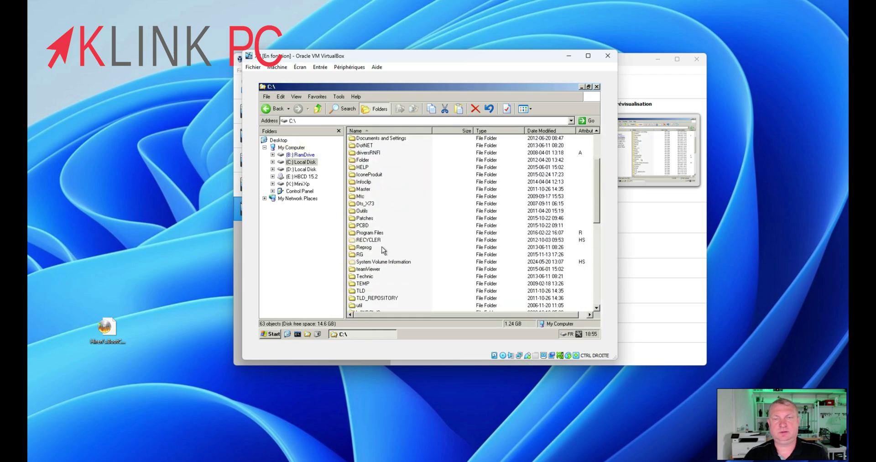
pyautogui.click(596, 87)
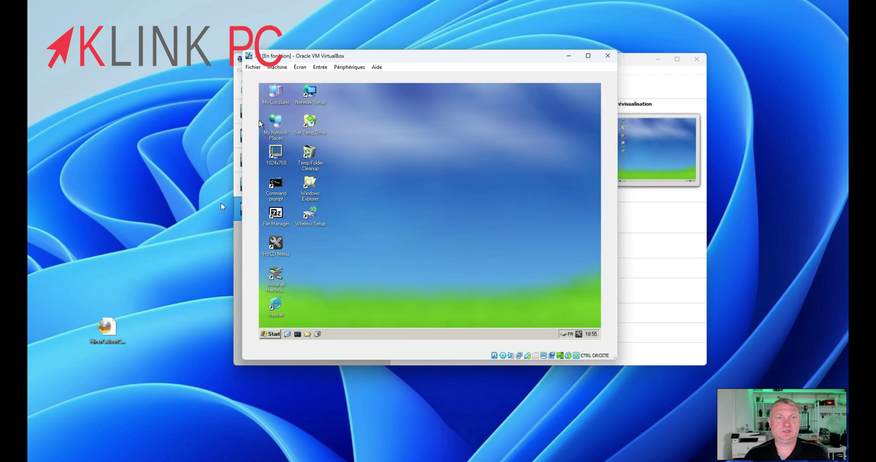
# Step: Launch the registry tool Fix hard disk controller (fix_hdc.cmd) from the HBCD Menu program launcher
pyautogui.doubleClick(283, 243)
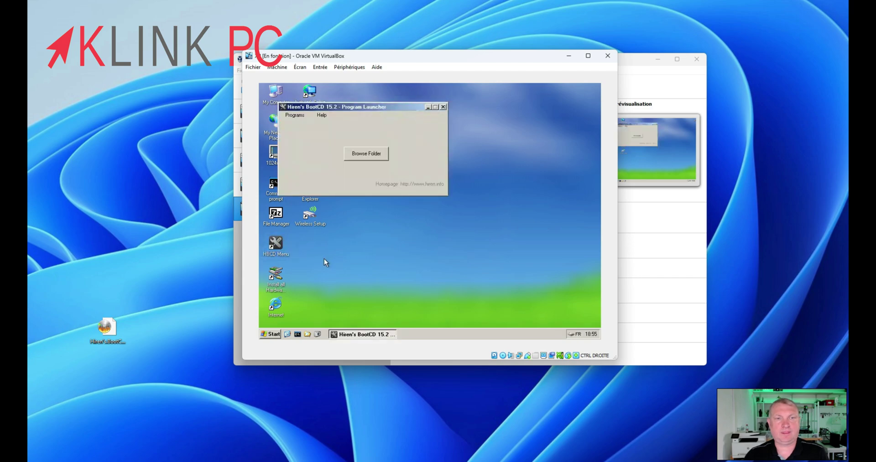
pyautogui.click(292, 116)
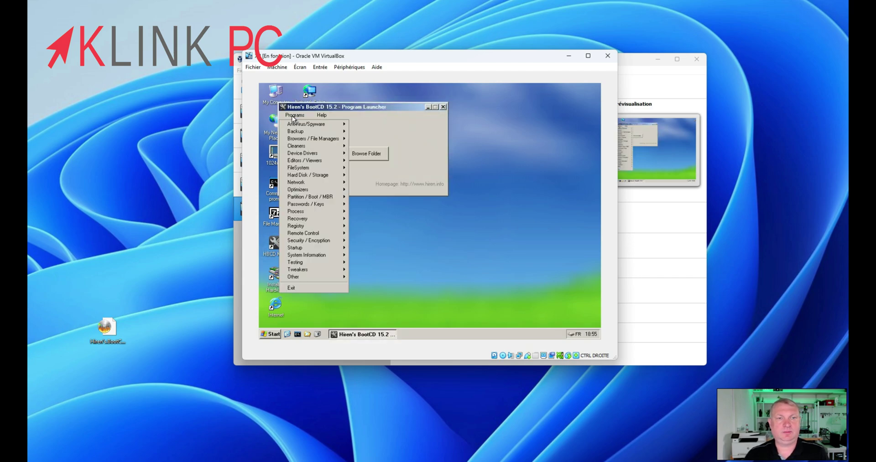
pyautogui.moveTo(315, 226)
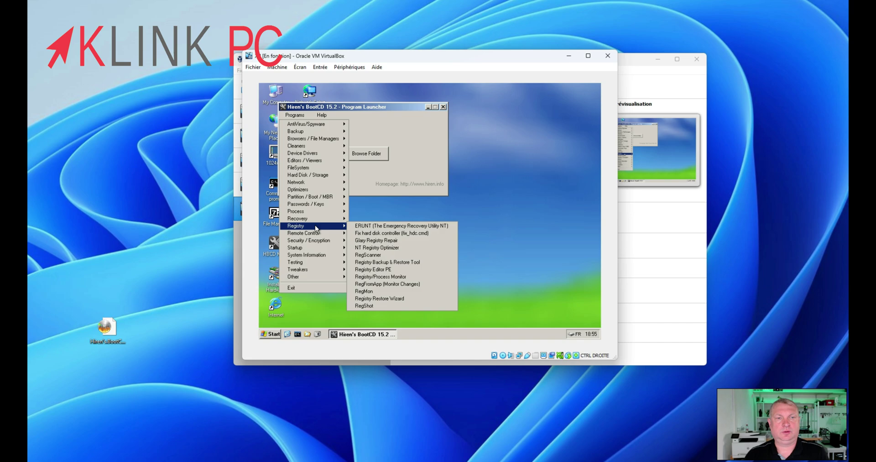
pyautogui.click(382, 235)
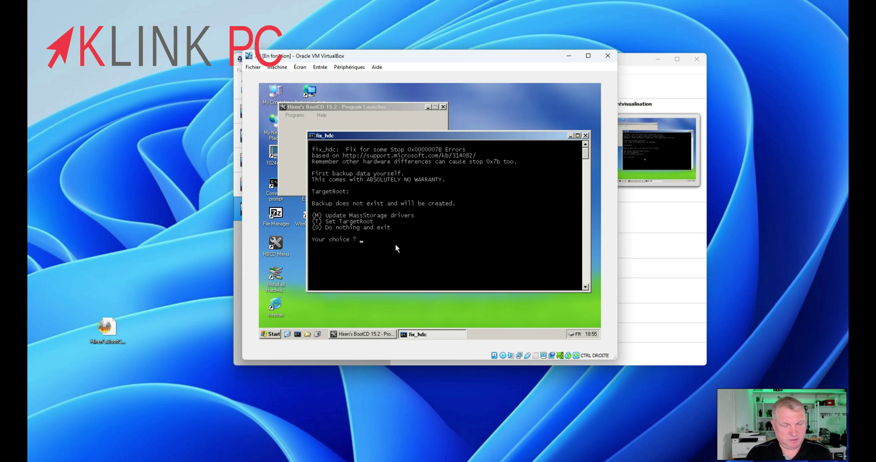
# Step: Set the fix_hdc TargetRoot to c:\WINDOWS using option T
pyautogui.write('T')
pyautogui.press('Return')
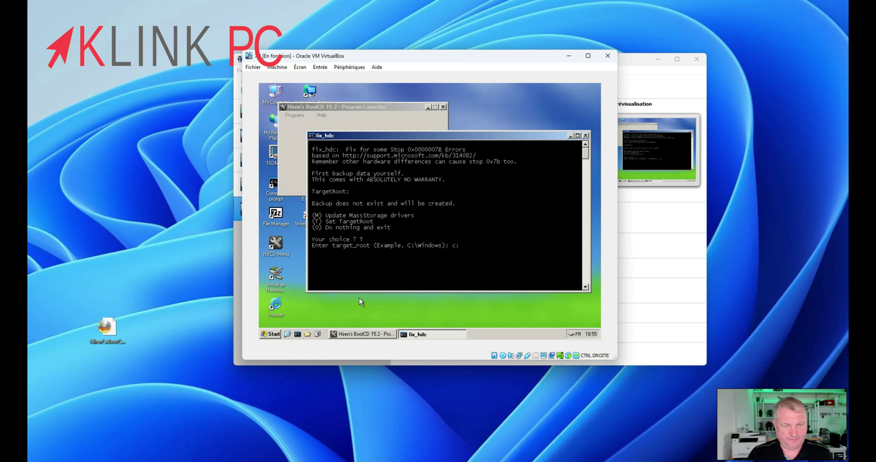
pyautogui.write('c:\\WINDOWS')
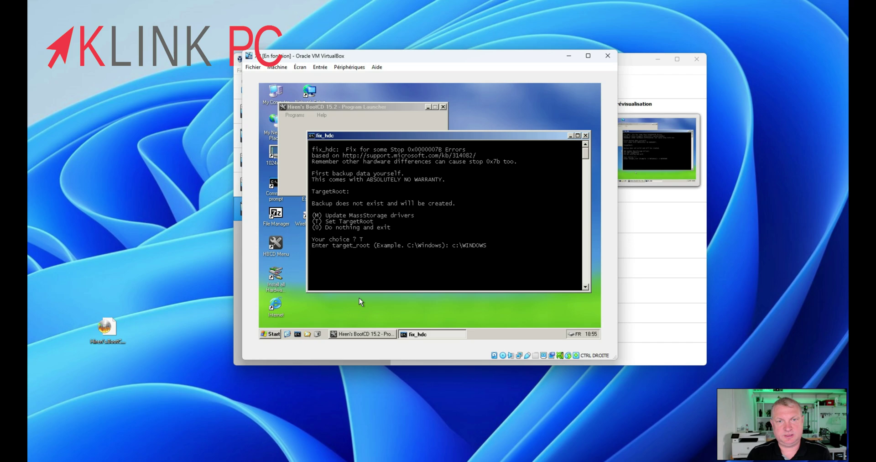
pyautogui.press('Return')
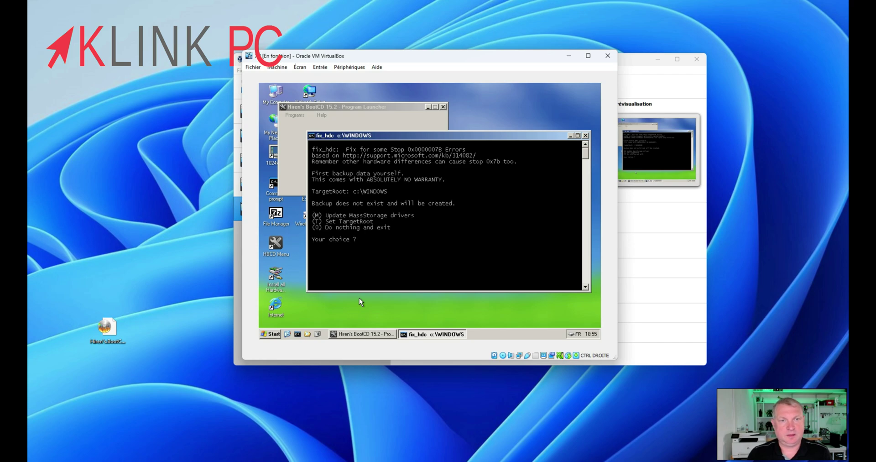
# Step: Update the MassStorage drivers with fix_hdc option M and exit the tool when it finishes
pyautogui.write('M')
pyautogui.press('Return')
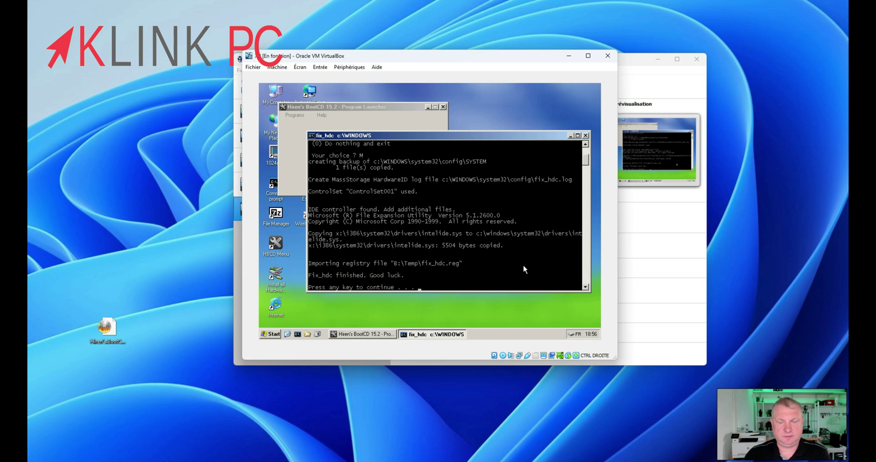
pyautogui.press('Return')
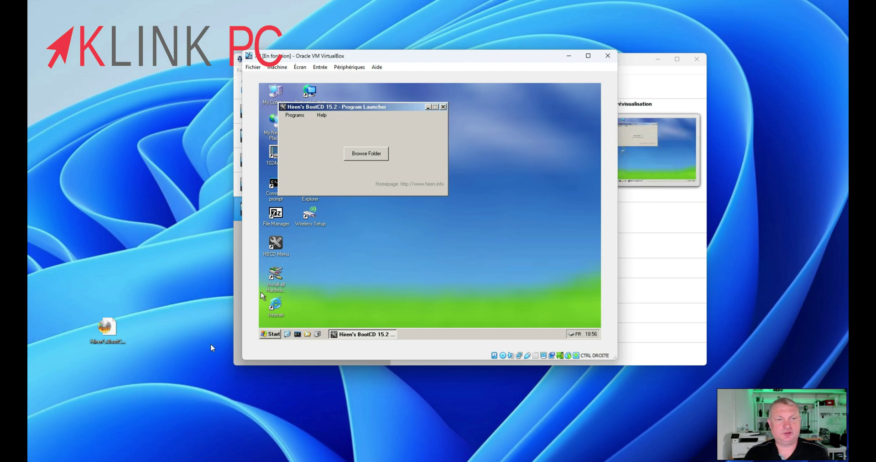
# Step: Shut down Mini Windows Xp in the virtual machine
pyautogui.click(271, 336)
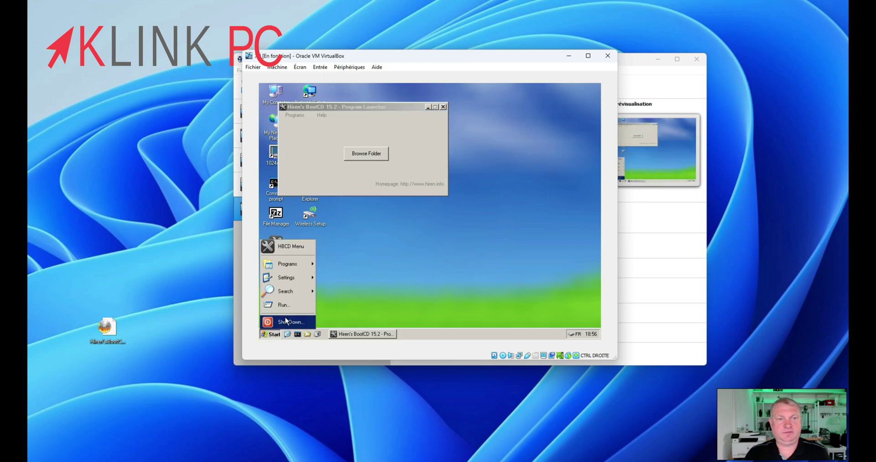
pyautogui.click(285, 319)
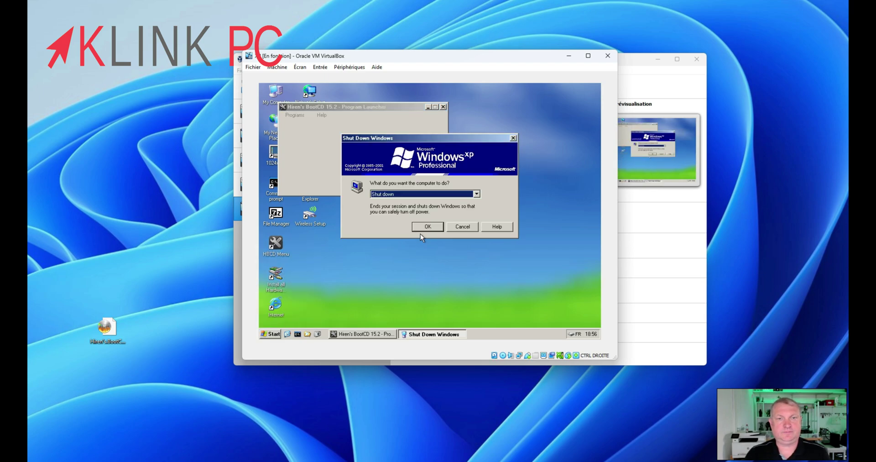
pyautogui.click(425, 227)
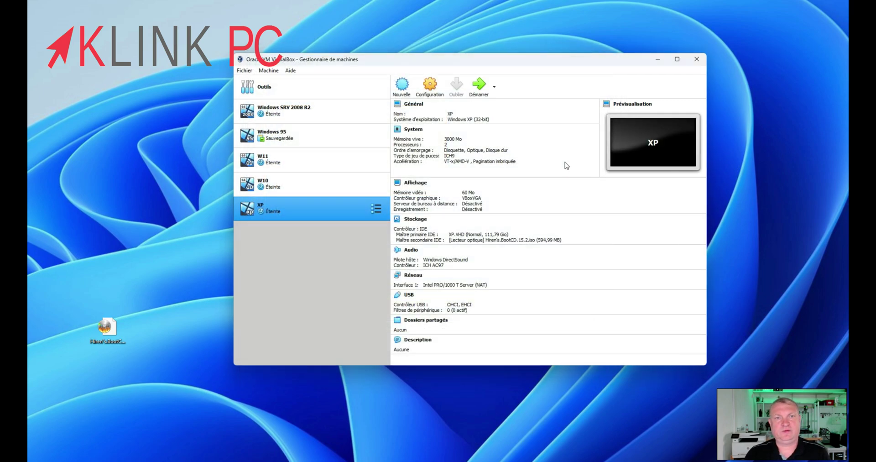
# Step: Remove the Hiren's.BootCD.15.2.iso disk from the XP machine's optical drive in its storage settings and save the configuration
pyautogui.click(431, 86)
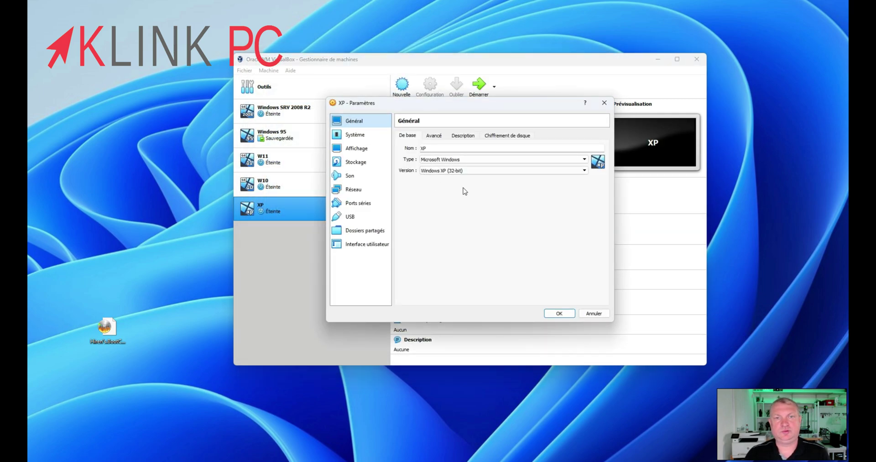
pyautogui.click(355, 161)
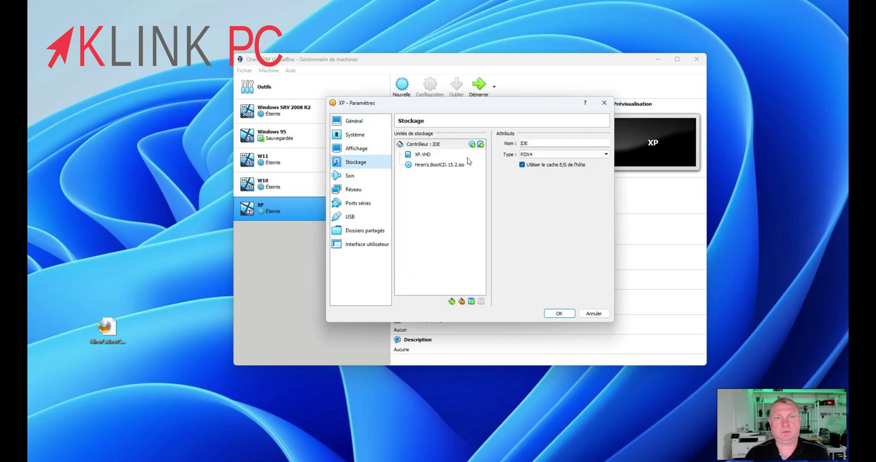
pyautogui.click(433, 167)
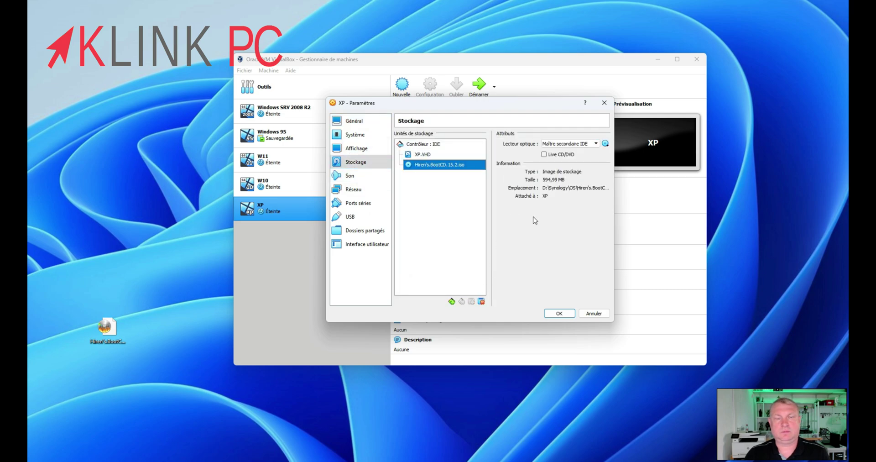
pyautogui.click(605, 144)
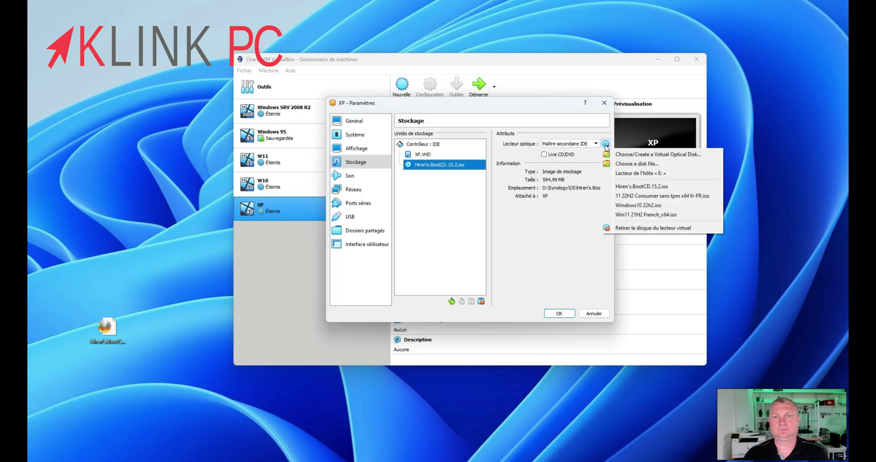
pyautogui.click(643, 227)
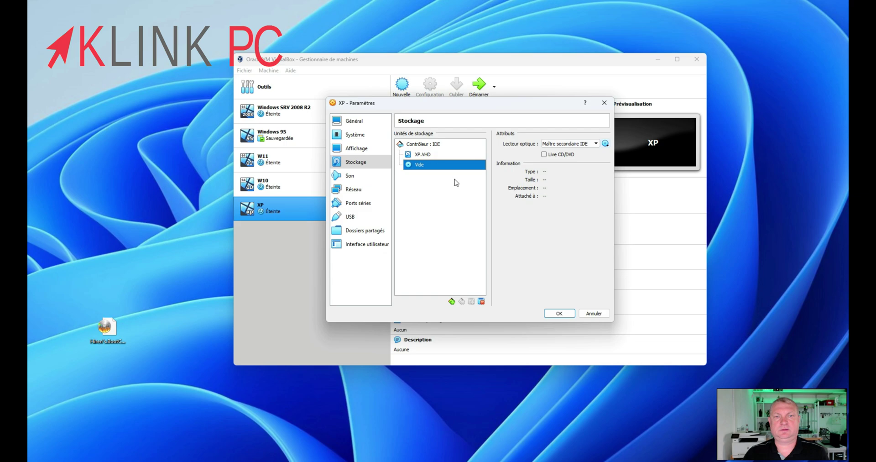
pyautogui.click(559, 312)
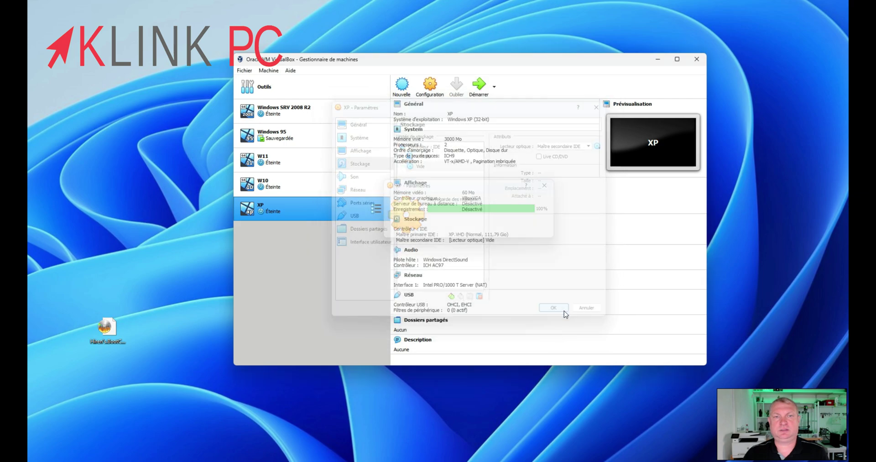
# Step: Start the XP virtual machine and boot it with the Start Windows Normally option
pyautogui.click(482, 94)
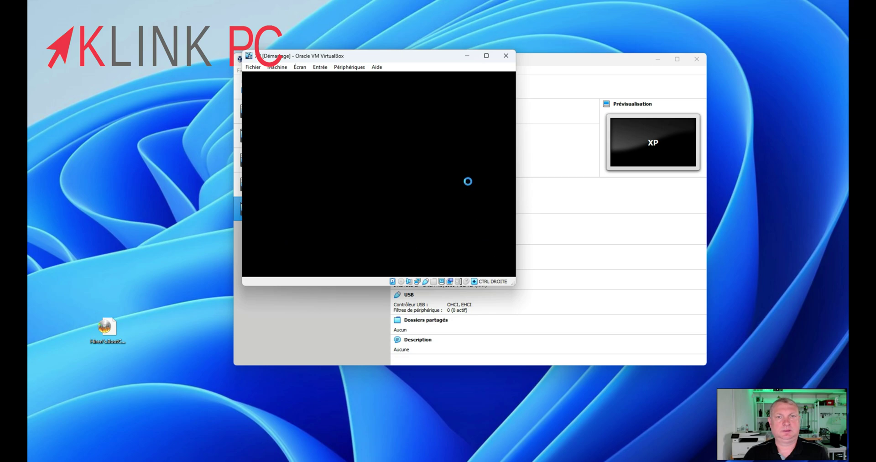
pyautogui.moveTo(515, 285); pyautogui.dragTo(789, 429)
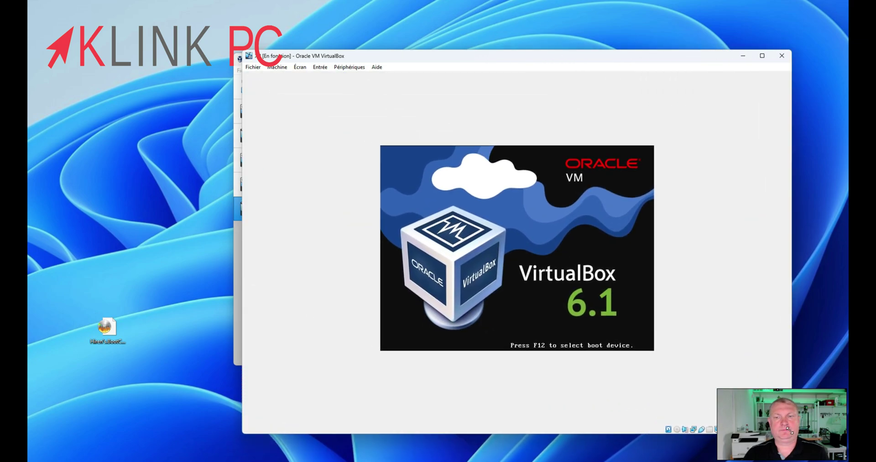
pyautogui.hotkey('ctrl', 'f')
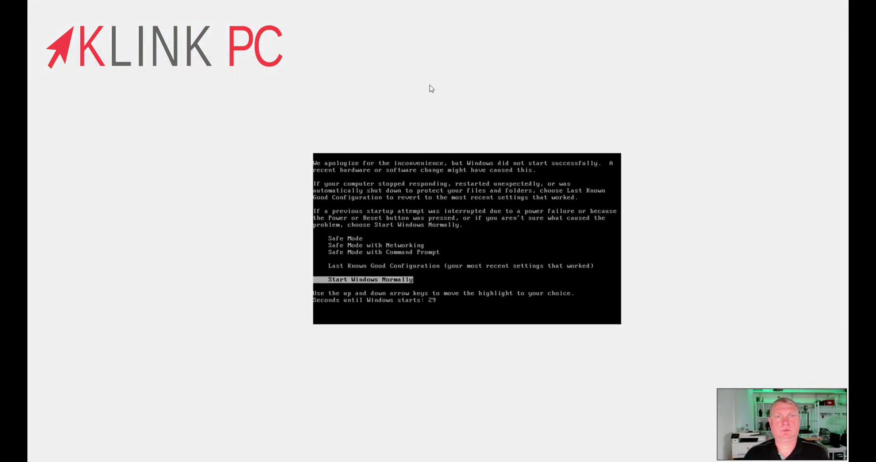
pyautogui.hotkey('ctrl', 'f')
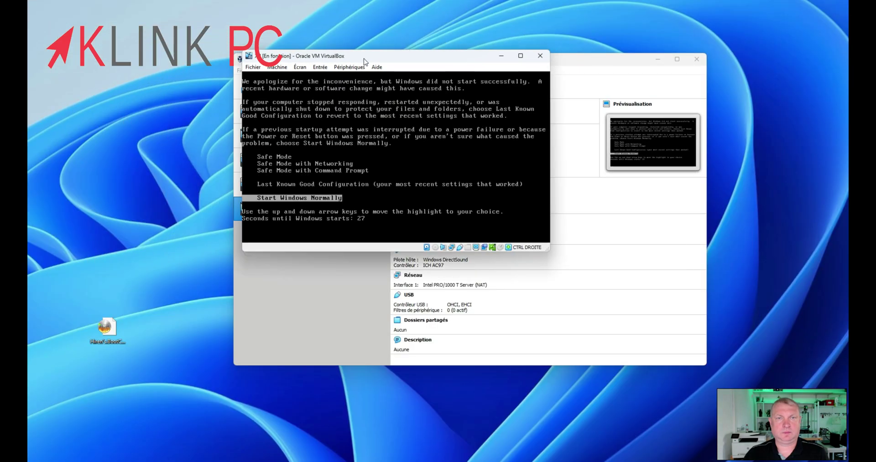
pyautogui.press('Return')
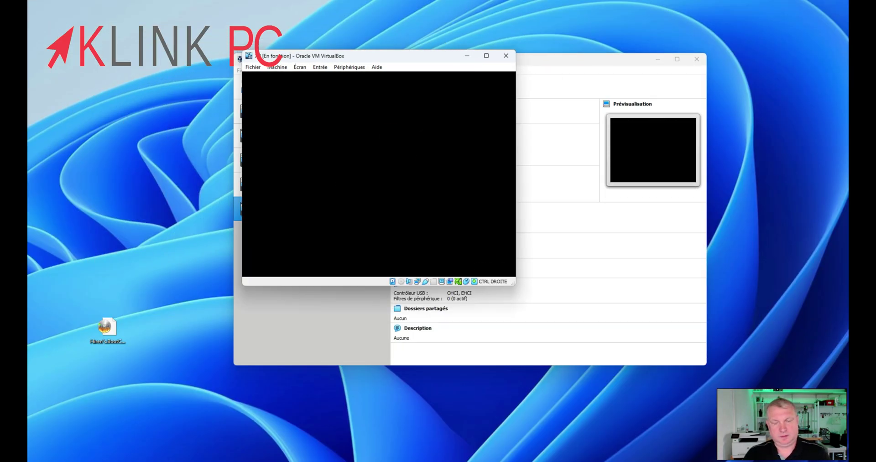
# Step: Insert the Guest Additions CD image into the running XP virtual machine, and enlarge and reposition its window
pyautogui.click(346, 68)
pyautogui.moveTo(324, 69)
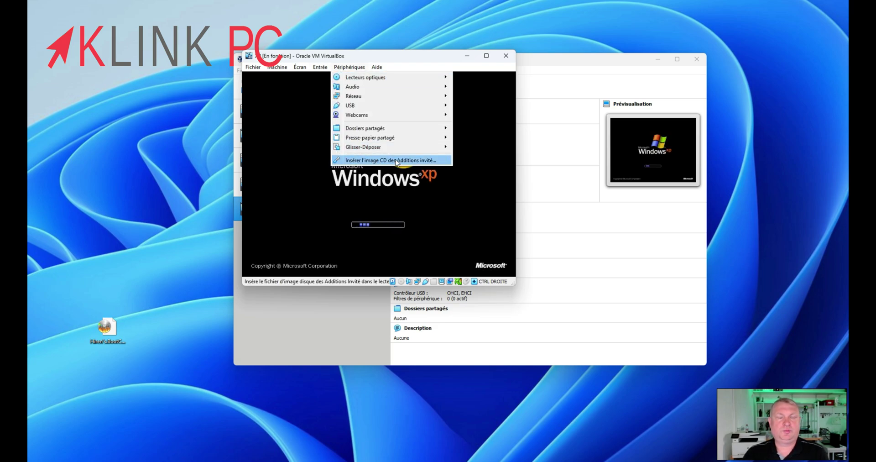
pyautogui.click(396, 161)
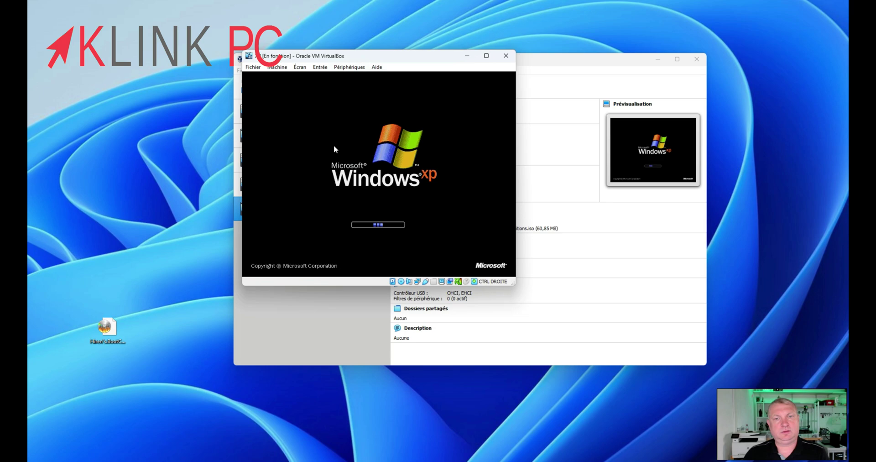
pyautogui.click(349, 67)
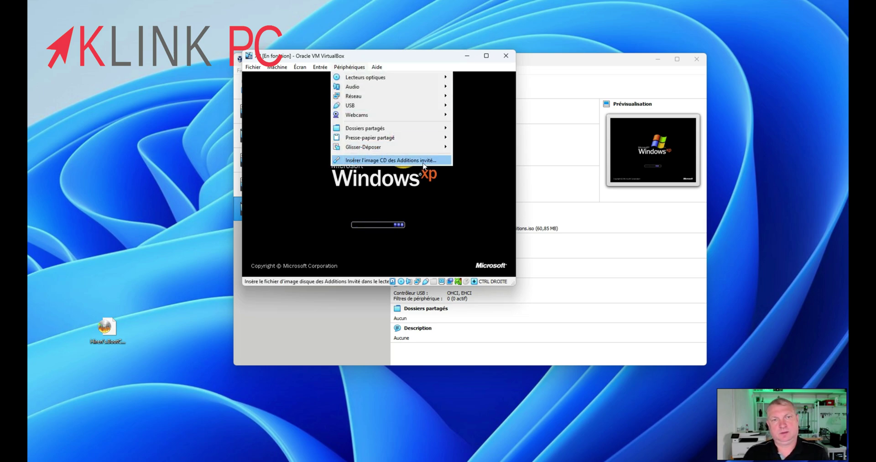
pyautogui.click(304, 193)
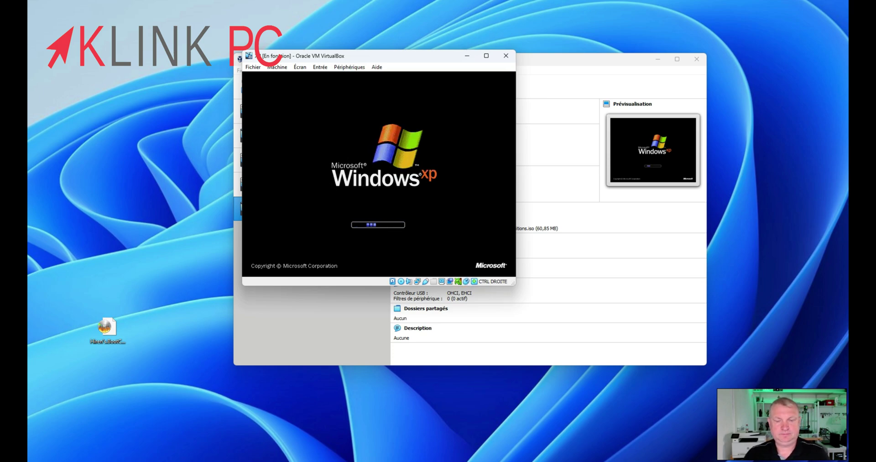
pyautogui.moveTo(514, 282); pyautogui.dragTo(651, 349)
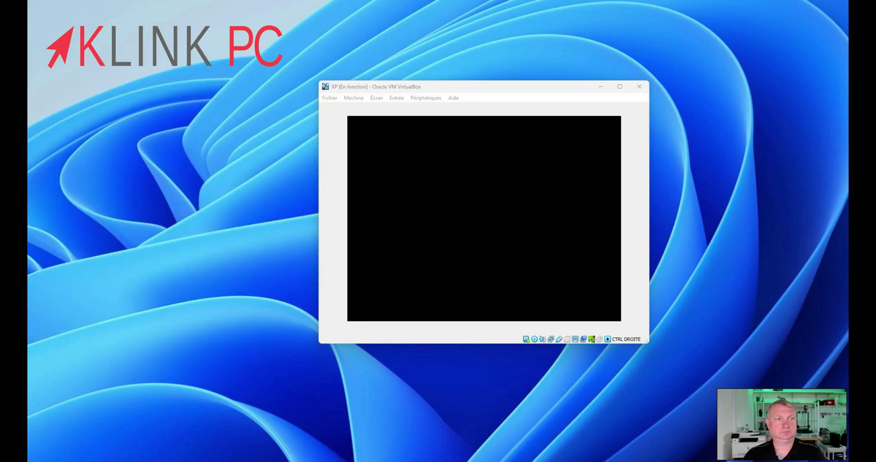
pyautogui.moveTo(472, 92); pyautogui.dragTo(471, 90)
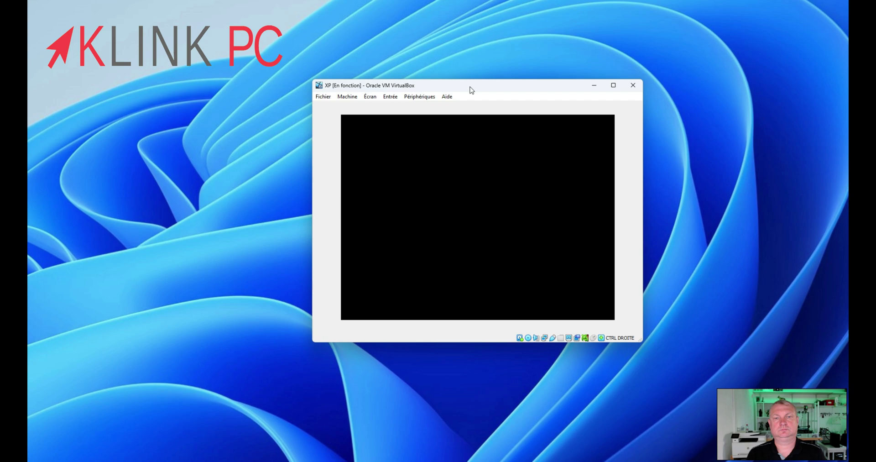